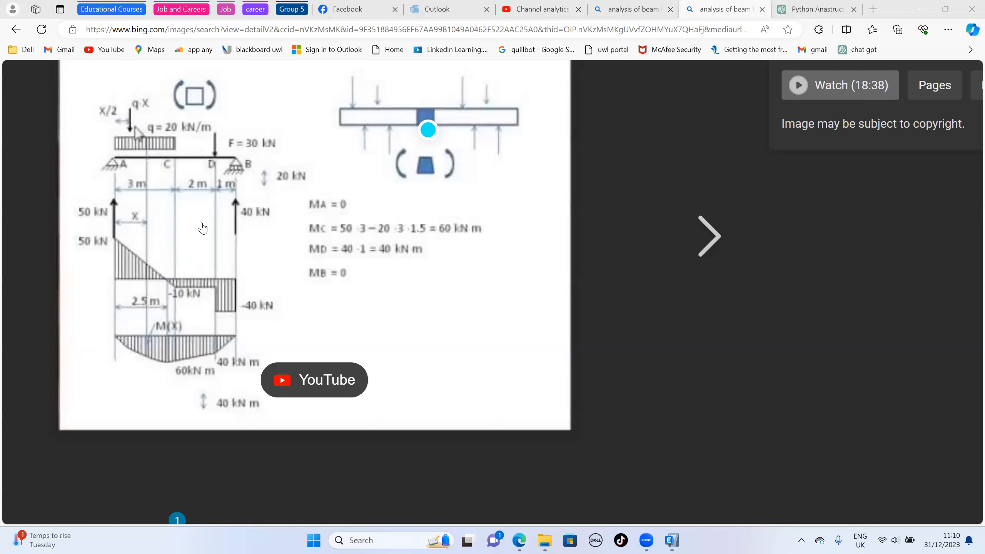
# Switch to ETABS, create a blank model with the saved user default settings, and set its display units to metres.
pyautogui.click(675, 540)
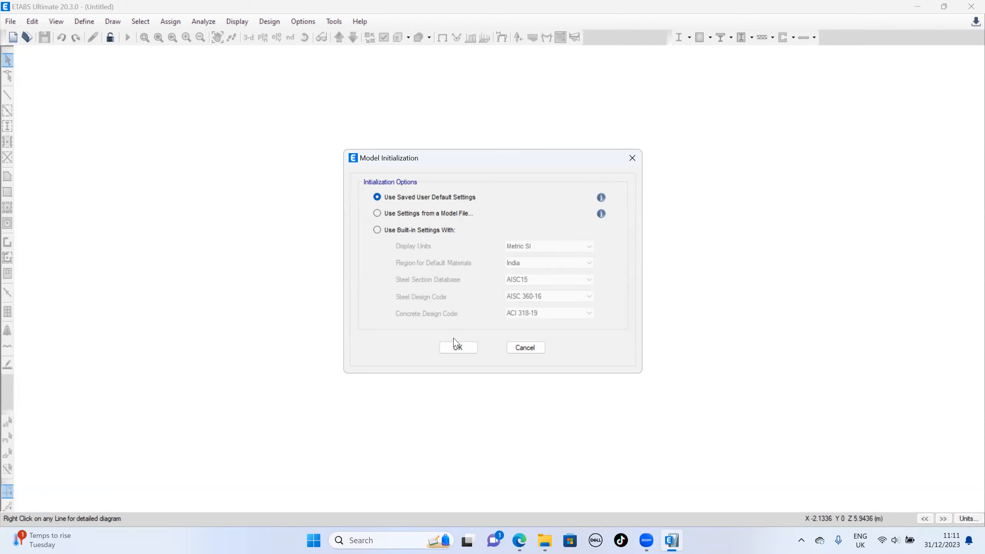
pyautogui.click(457, 349)
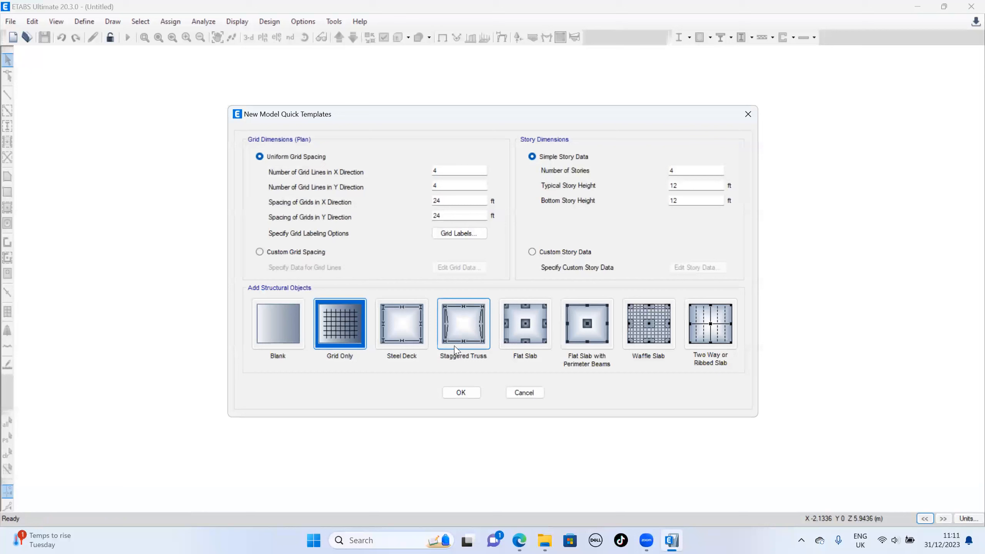
pyautogui.click(294, 314)
pyautogui.click(465, 394)
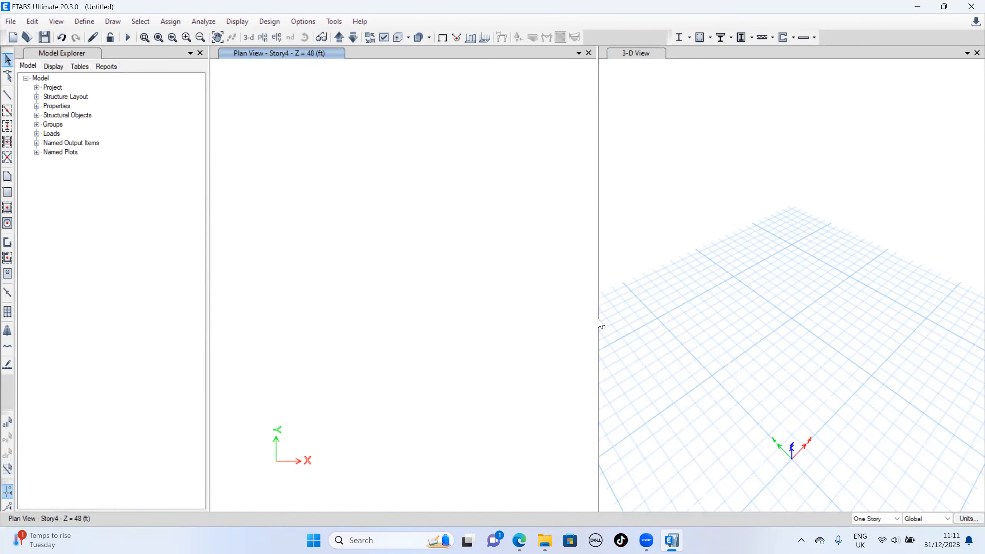
pyautogui.click(967, 518)
pyautogui.click(935, 481)
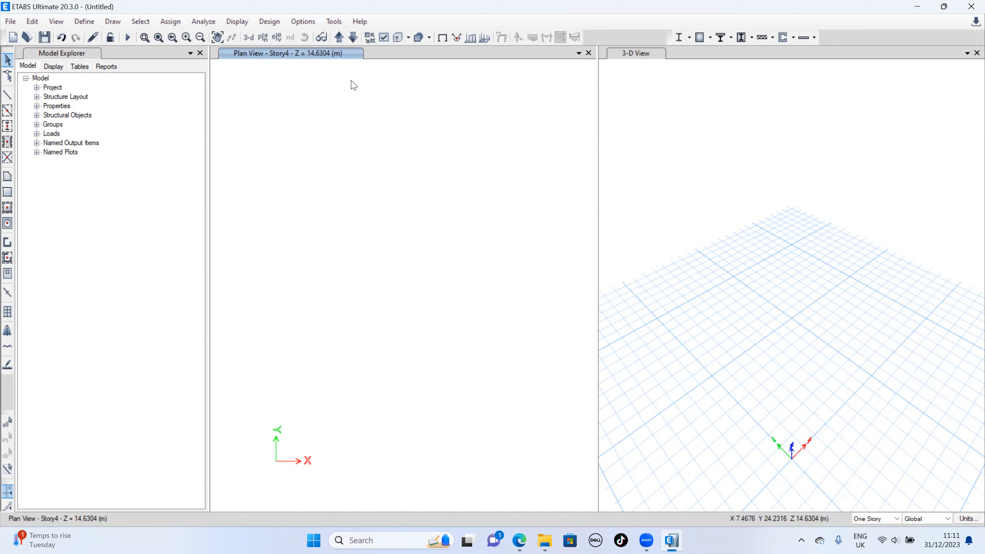
# Check the available elevation views and review the spans in the reference beam diagram in the browser.
pyautogui.click(277, 36)
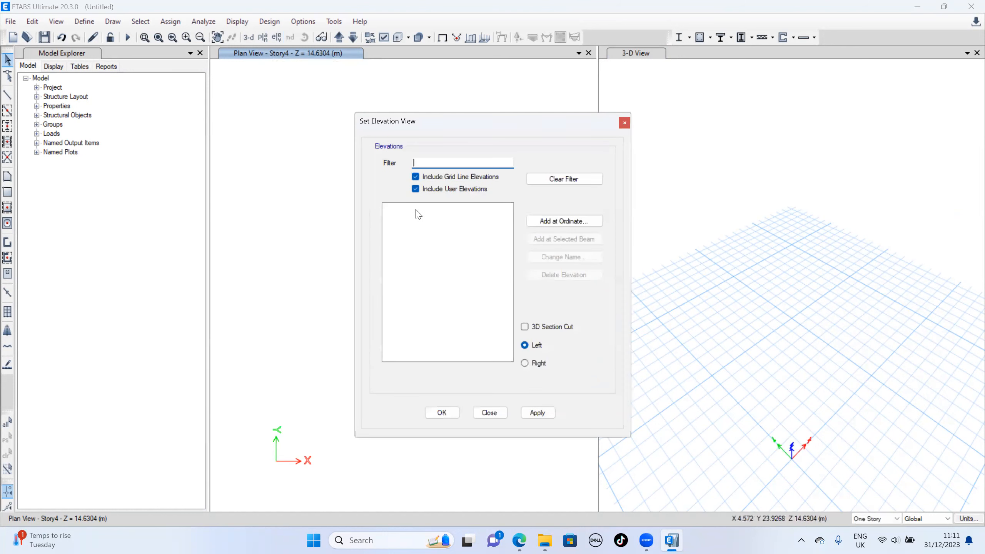
pyautogui.click(624, 123)
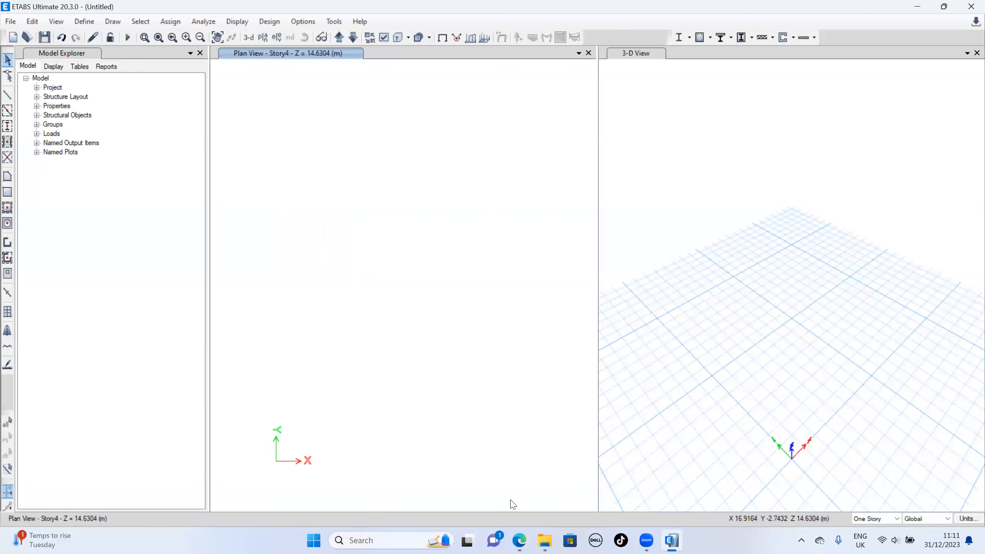
pyautogui.click(519, 540)
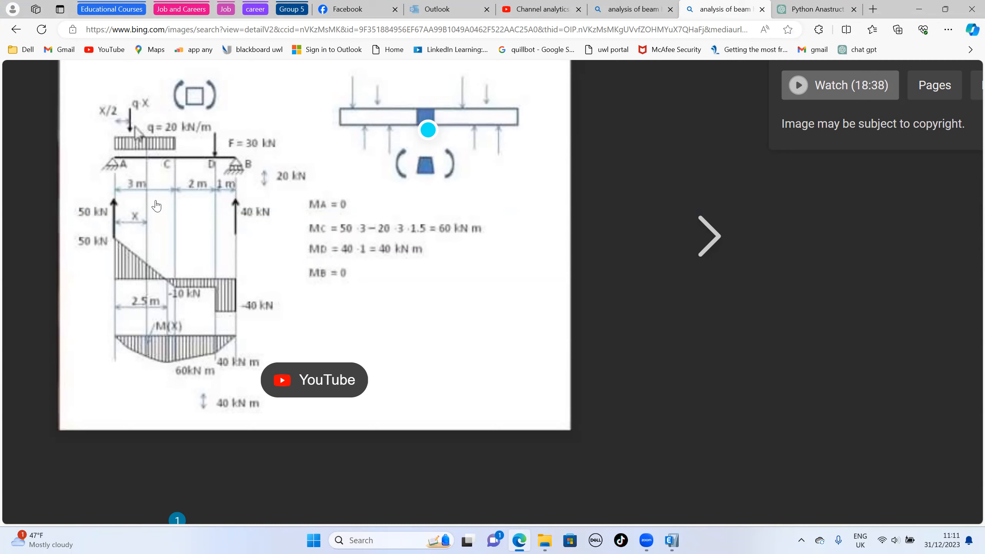
pyautogui.click(672, 540)
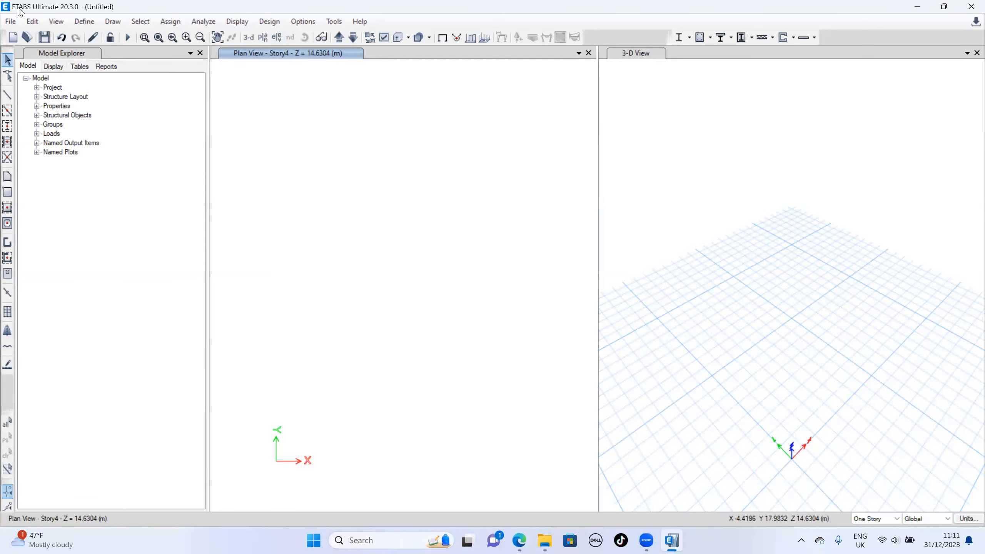
# Open grid system G1 for modification and display its rectangular grid data as spacing.
pyautogui.click(32, 21)
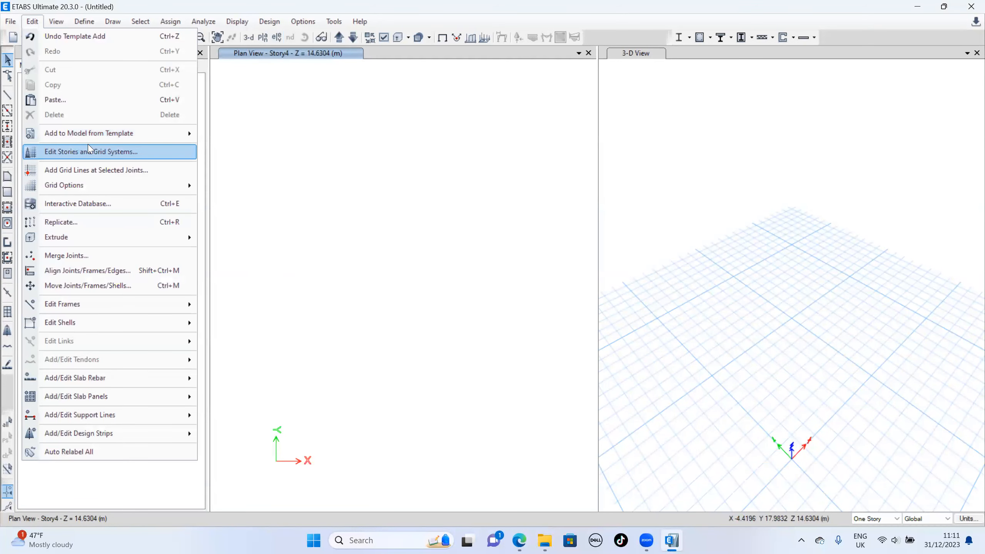
pyautogui.click(89, 151)
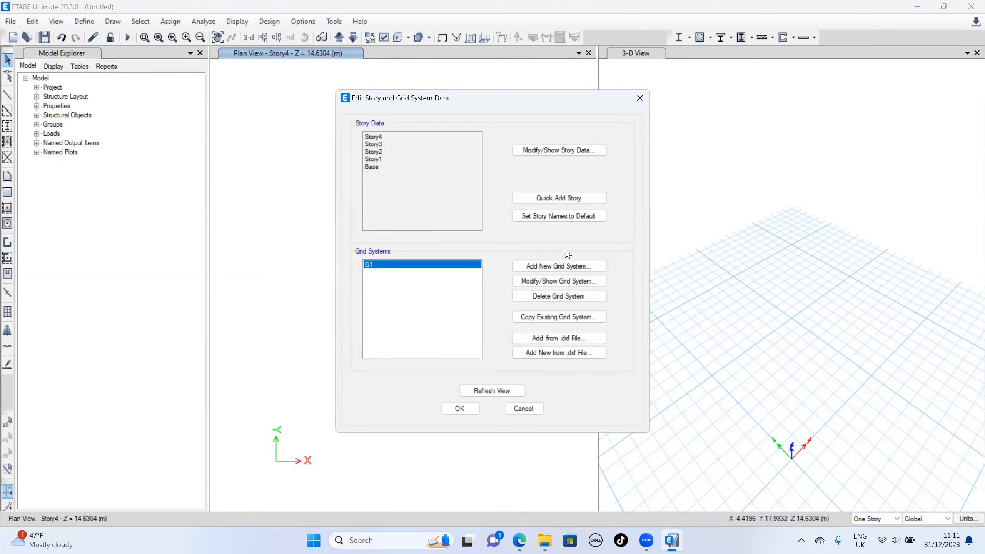
pyautogui.click(568, 282)
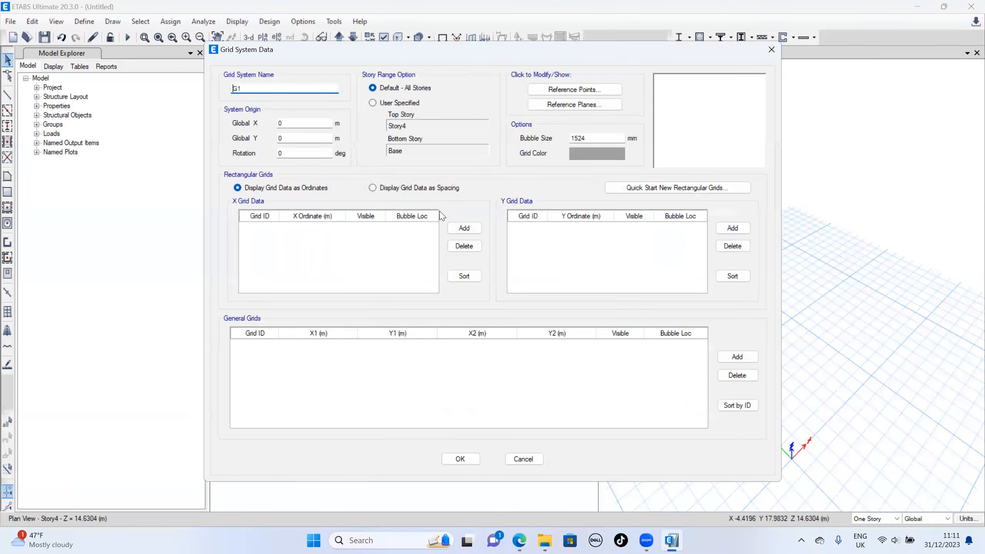
pyautogui.click(373, 188)
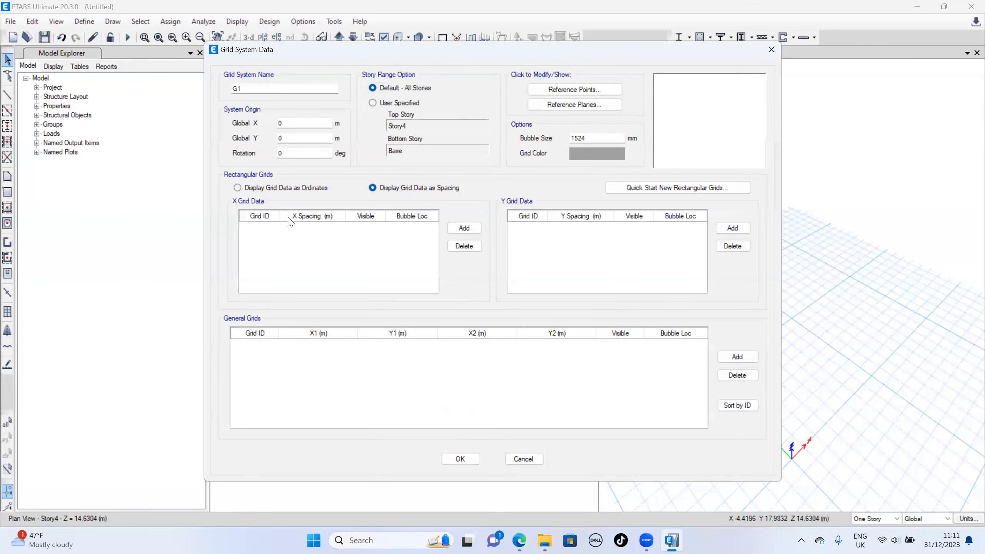
# Add five grid lines in the X direction and one in the Y direction to grid system G1.
pyautogui.click(457, 228)
pyautogui.click(457, 228)
pyautogui.click(458, 228)
pyautogui.click(457, 228)
pyautogui.click(457, 228)
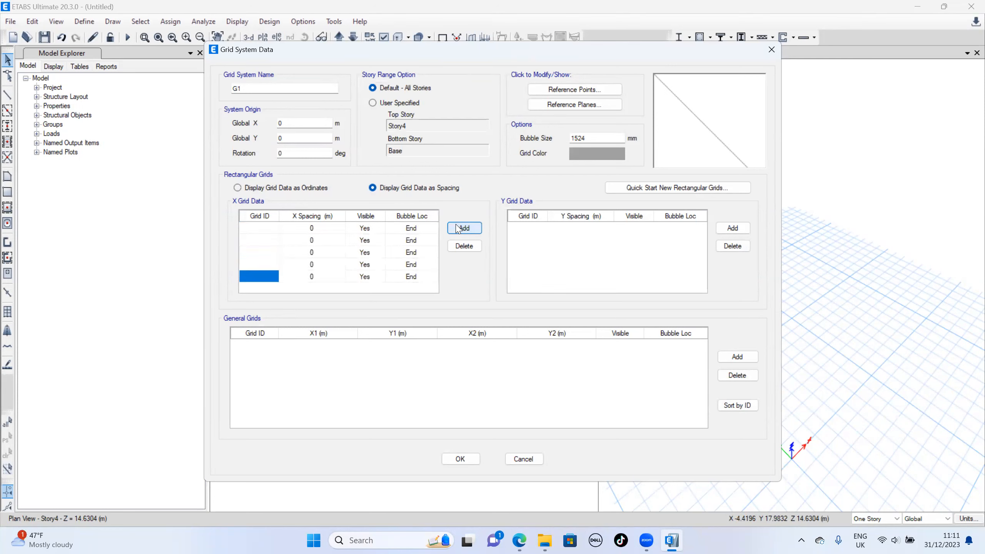
pyautogui.click(732, 229)
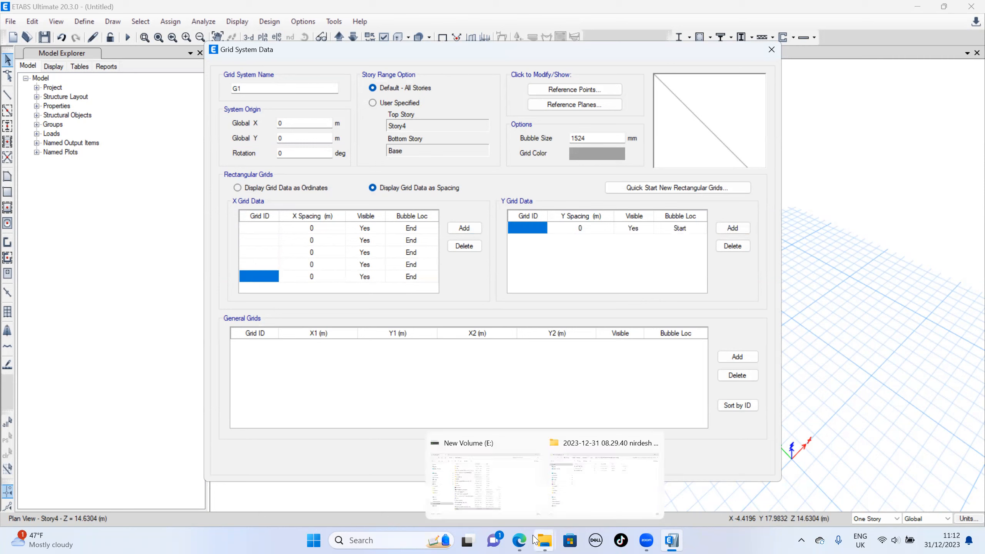
# Check the beam diagram and name the first X grid line A with a spacing of 3 m.
pyautogui.click(520, 540)
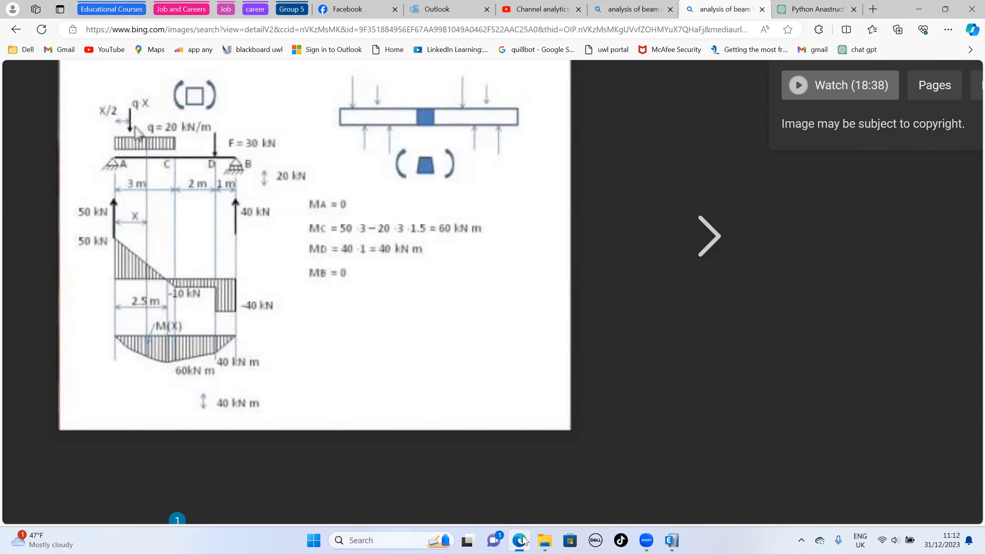
pyautogui.click(521, 540)
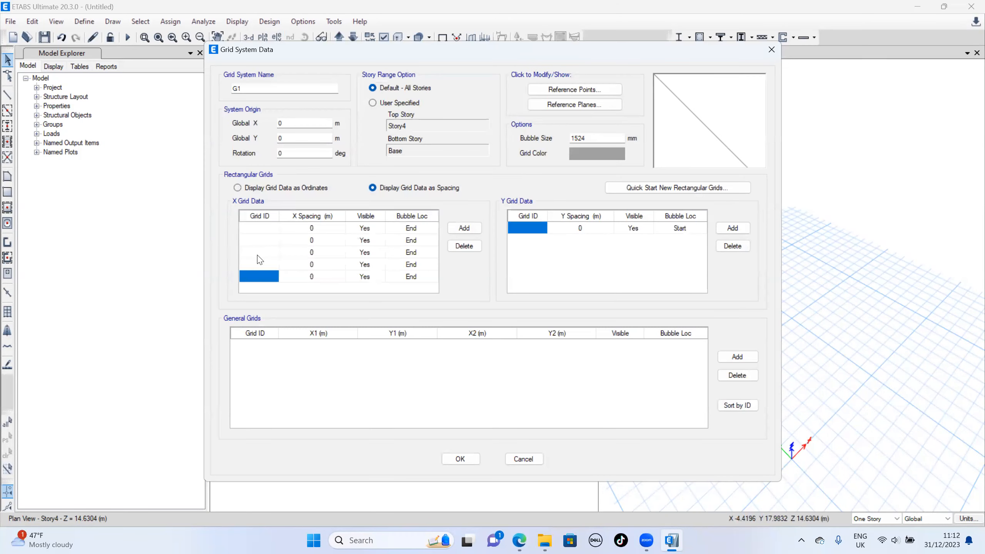
pyautogui.click(266, 229)
pyautogui.write('A')
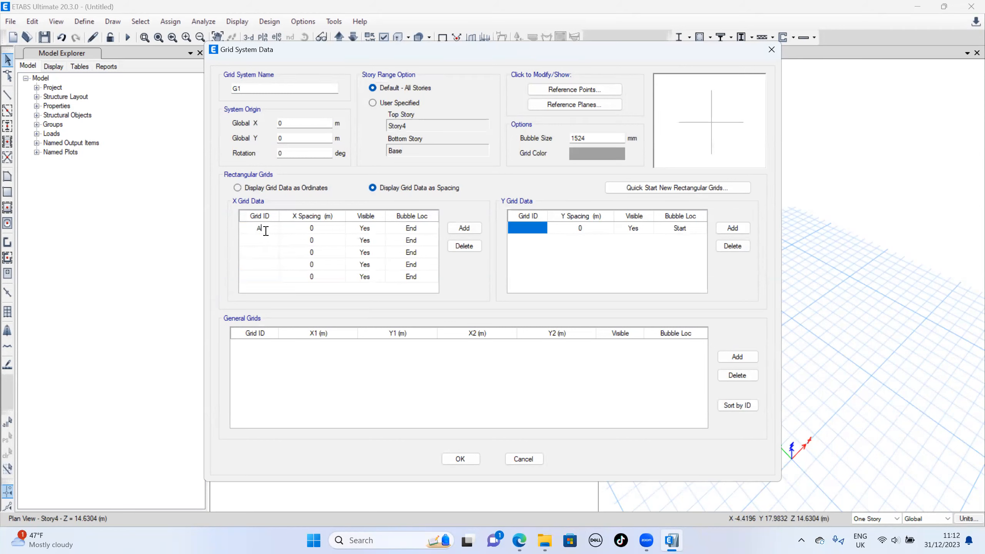
pyautogui.click(330, 230)
pyautogui.write('3')
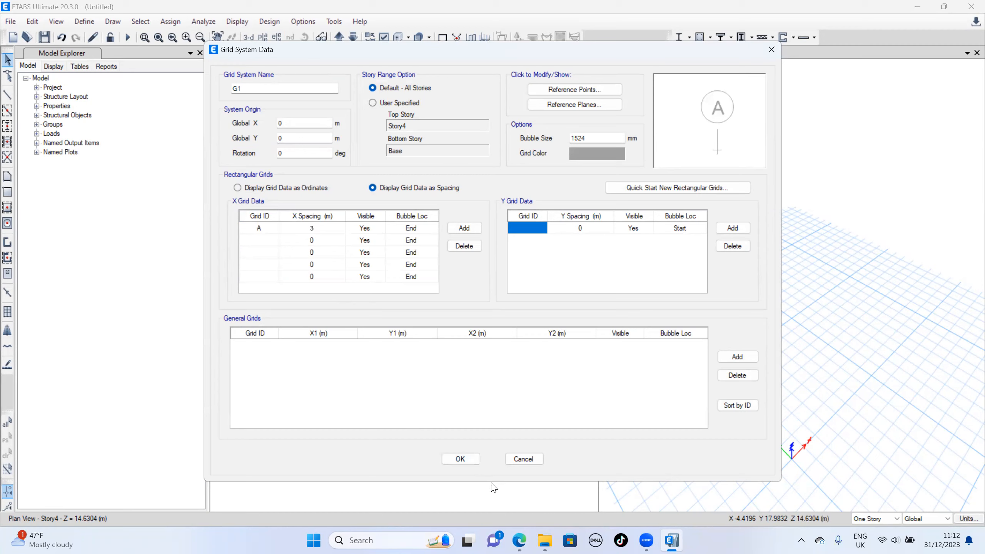
# Name the second, third and fourth X grid lines C, D and B to match the support and load points in the beam diagram.
pyautogui.click(520, 540)
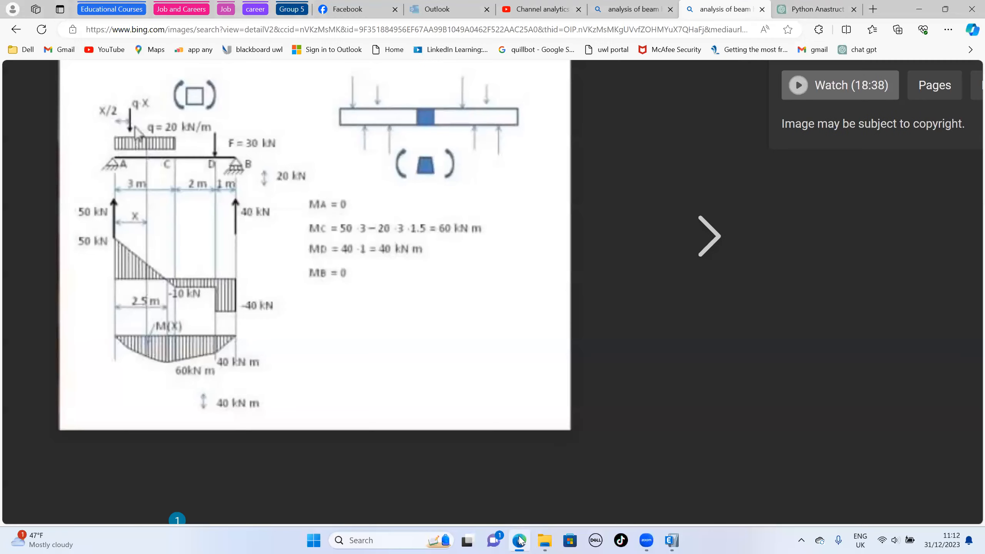
pyautogui.click(520, 541)
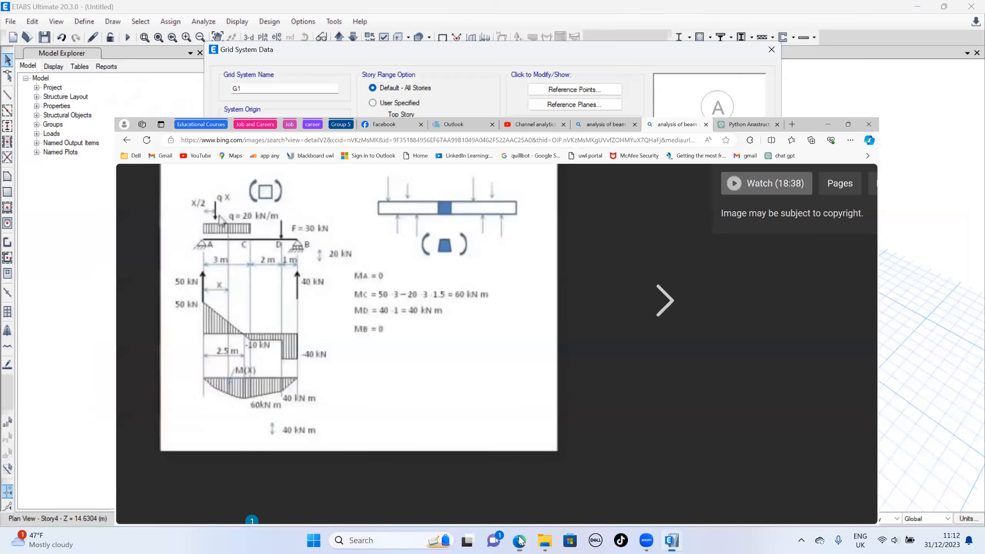
pyautogui.click(267, 239)
pyautogui.write('d')
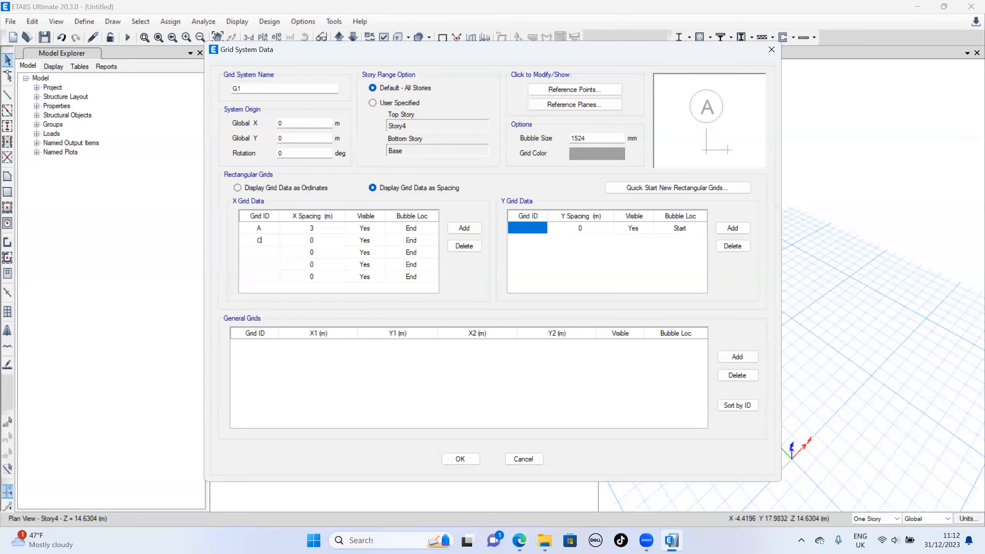
pyautogui.click(520, 540)
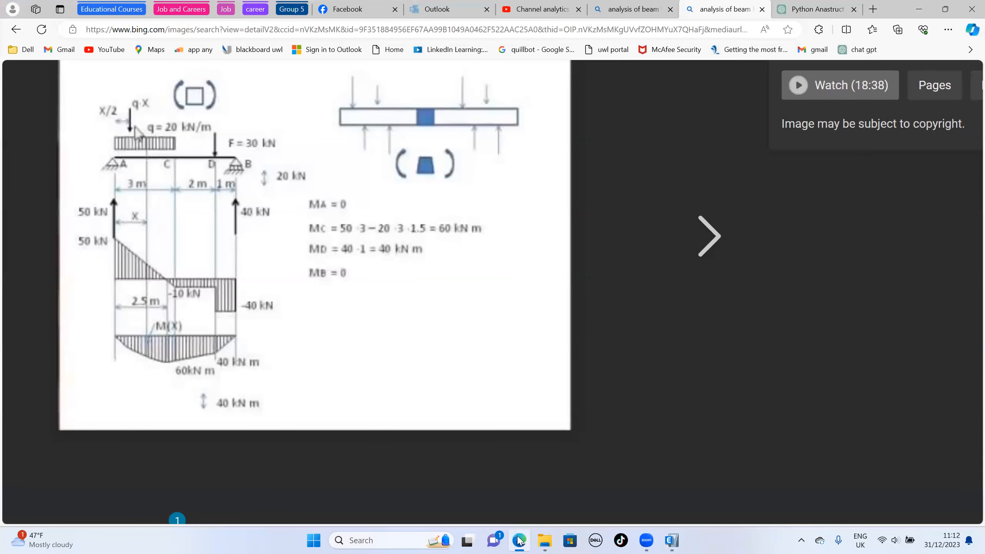
pyautogui.click(519, 540)
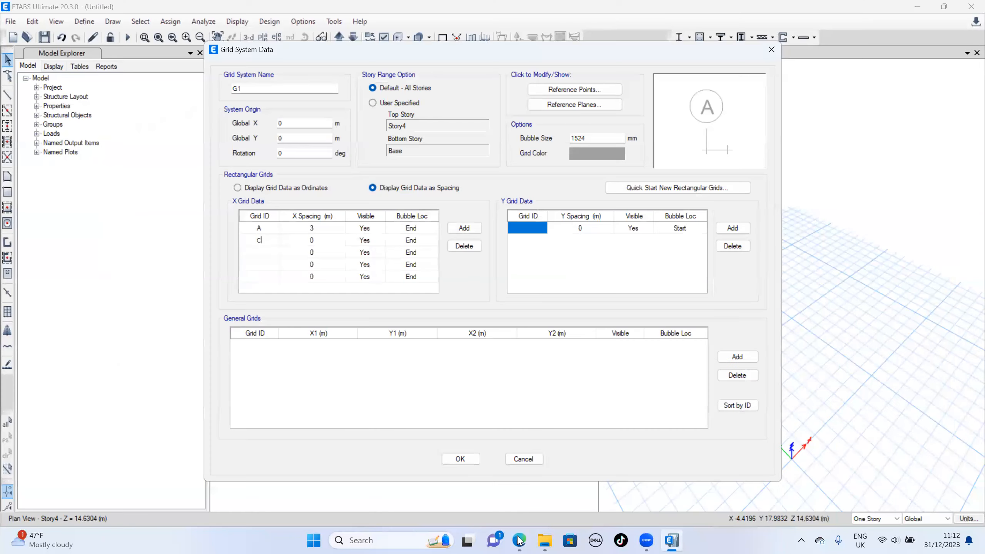
pyautogui.click(262, 256)
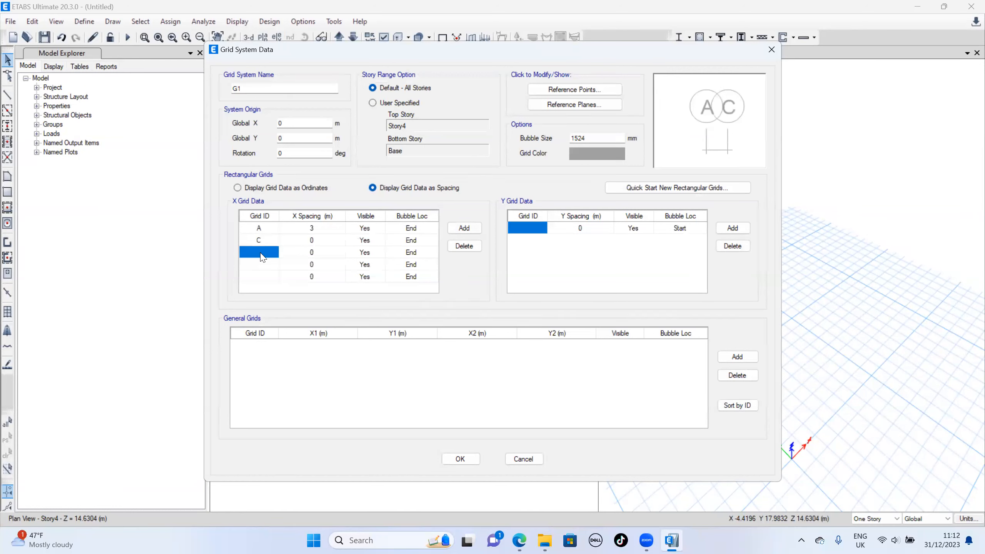
pyautogui.write('D')
pyautogui.click(260, 266)
pyautogui.write('B')
# Check the beam diagram and set the X spacing to 2 m for grid line C and 1 m for grid line D.
pyautogui.click(521, 540)
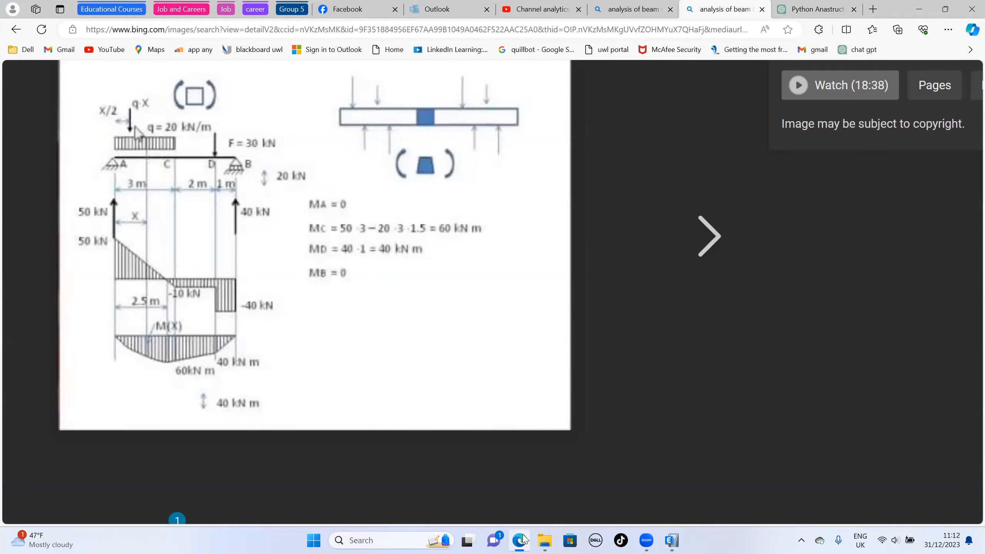
pyautogui.click(522, 540)
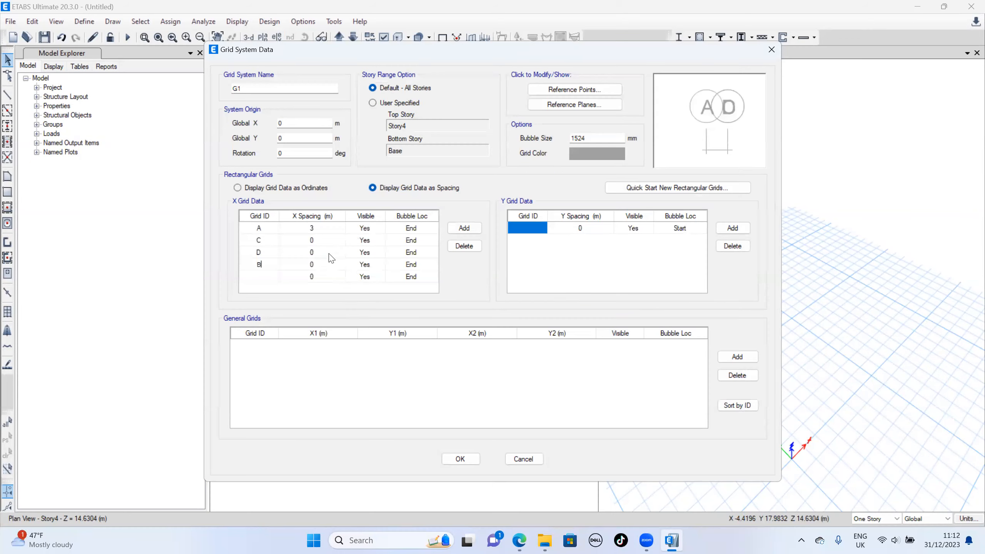
pyautogui.click(326, 241)
pyautogui.write('2')
pyautogui.click(326, 252)
pyautogui.write('1')
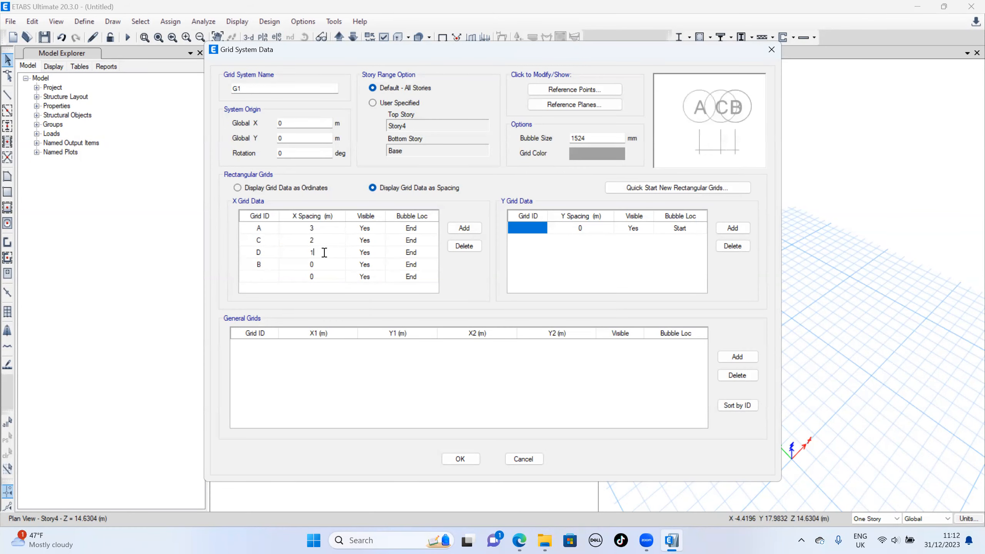
# Delete the unused fifth X grid line and apply the grid system changes to the model.
pyautogui.click(323, 278)
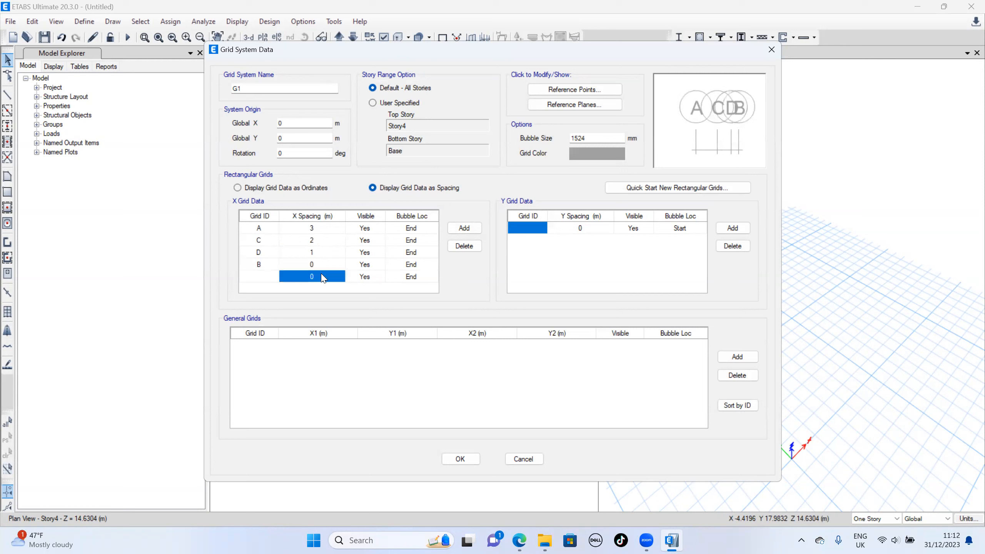
pyautogui.click(471, 247)
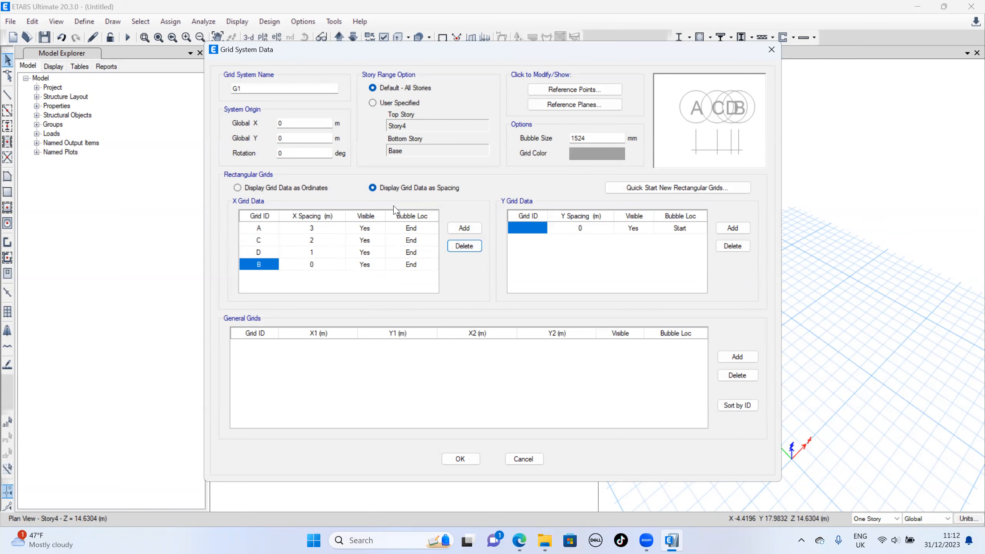
pyautogui.click(520, 540)
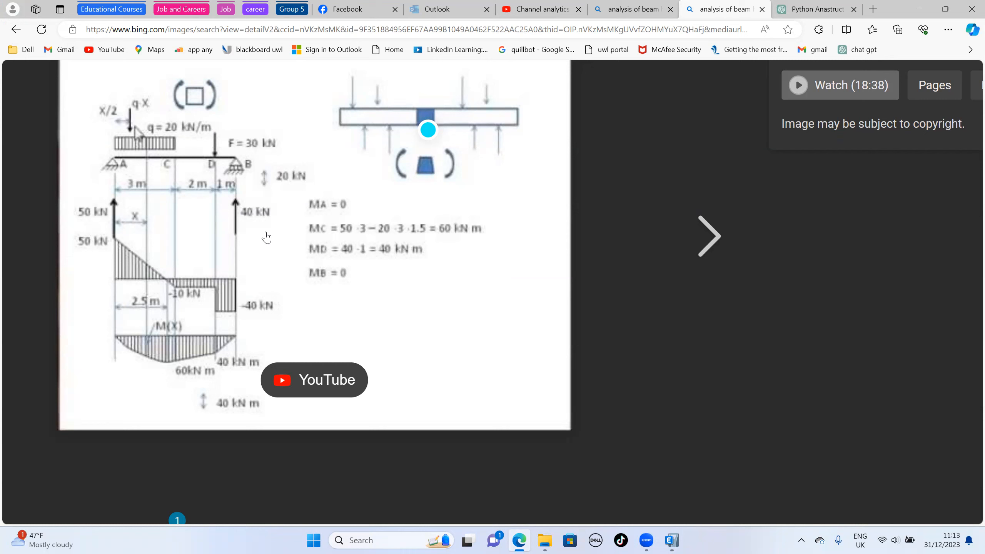
pyautogui.click(913, 15)
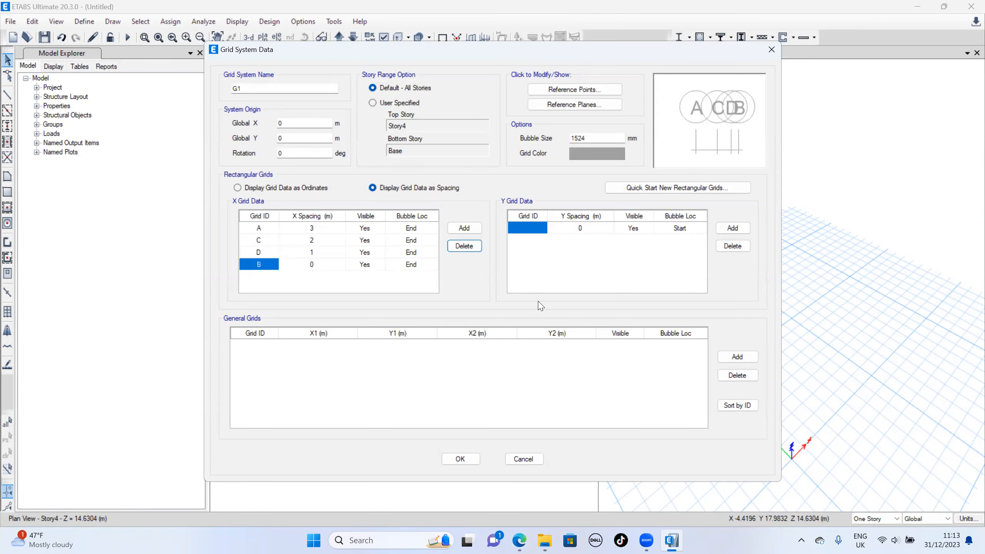
pyautogui.click(456, 459)
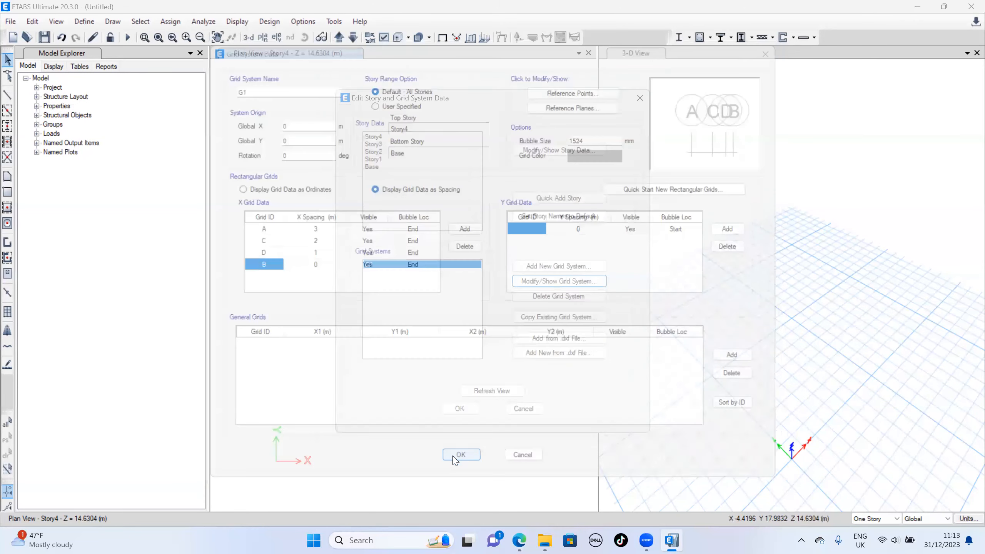
pyautogui.click(459, 408)
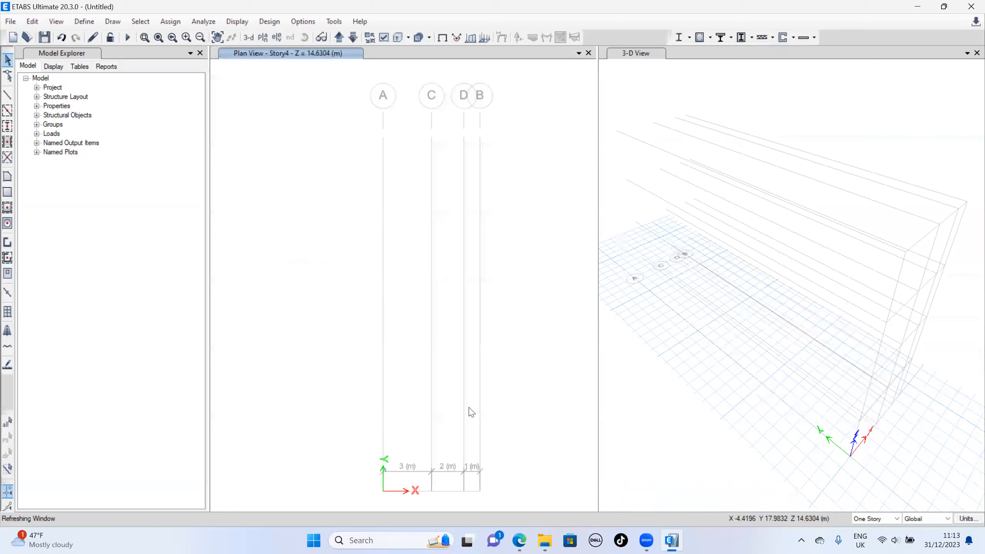
# Set the plan view window to show the elevation at grid line A.
pyautogui.click(277, 42)
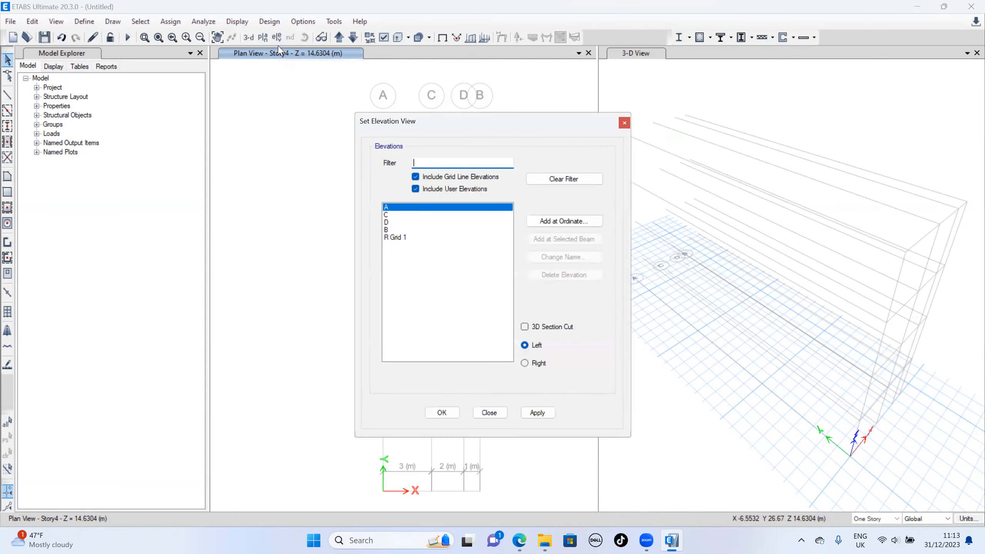
pyautogui.click(444, 413)
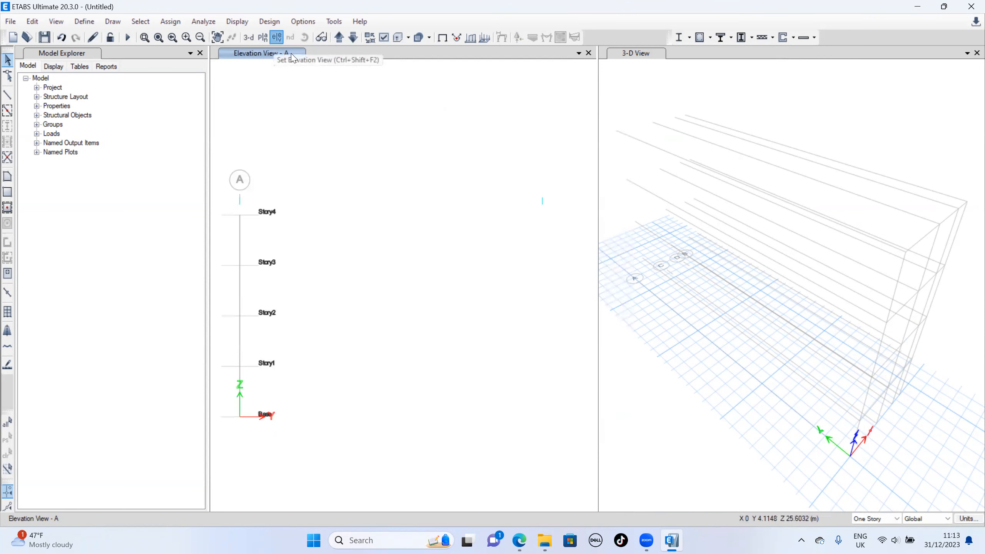
# Set the view to the R Grid 1 elevation showing grid lines A, C, D and B, and close the 3-D view.
pyautogui.click(277, 37)
pyautogui.click(396, 237)
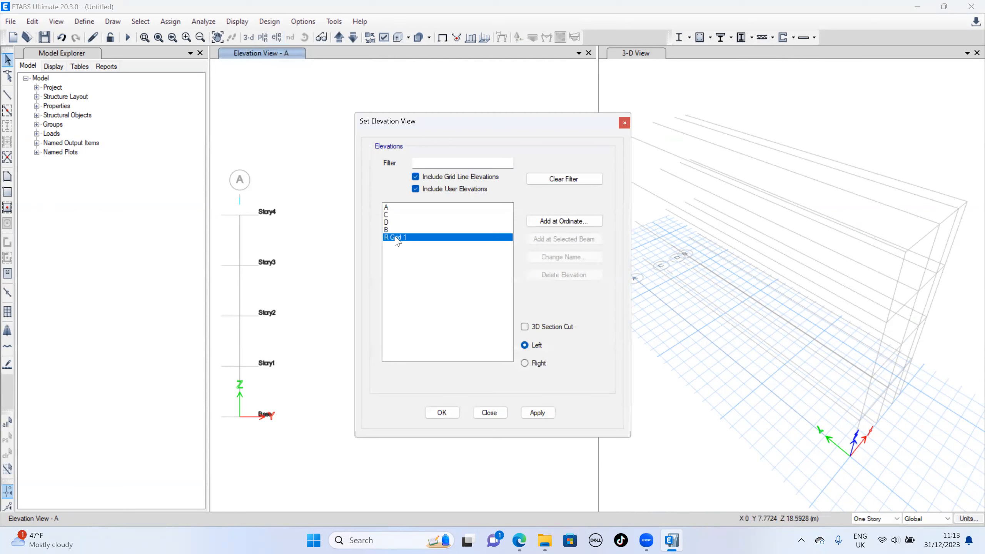
pyautogui.click(434, 412)
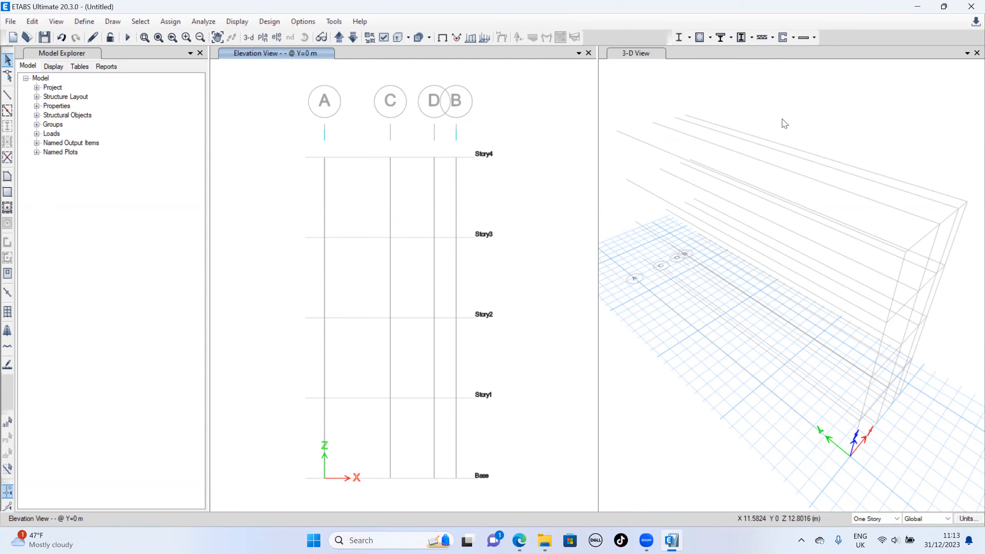
pyautogui.click(977, 53)
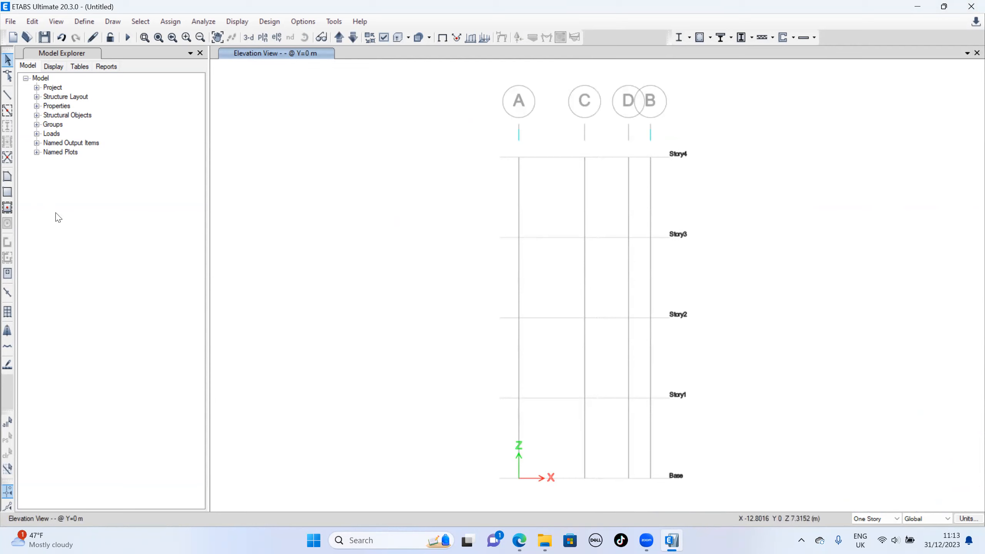
pyautogui.click(7, 94)
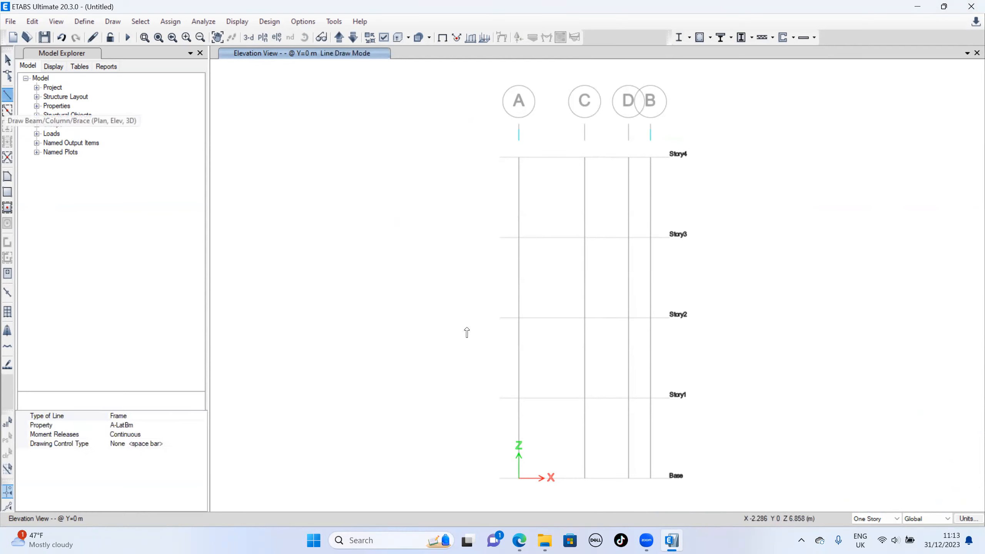
pyautogui.click(519, 238)
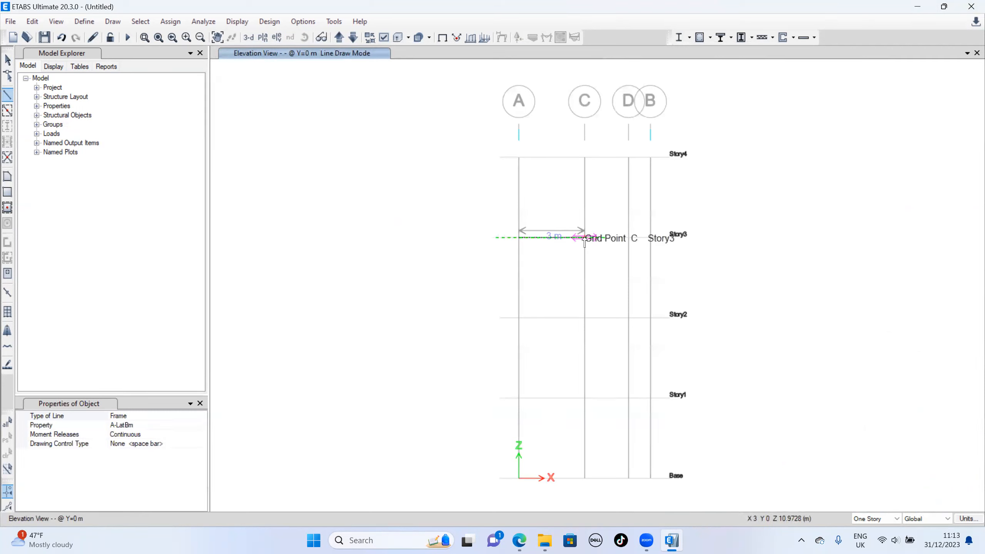
pyautogui.click(585, 238)
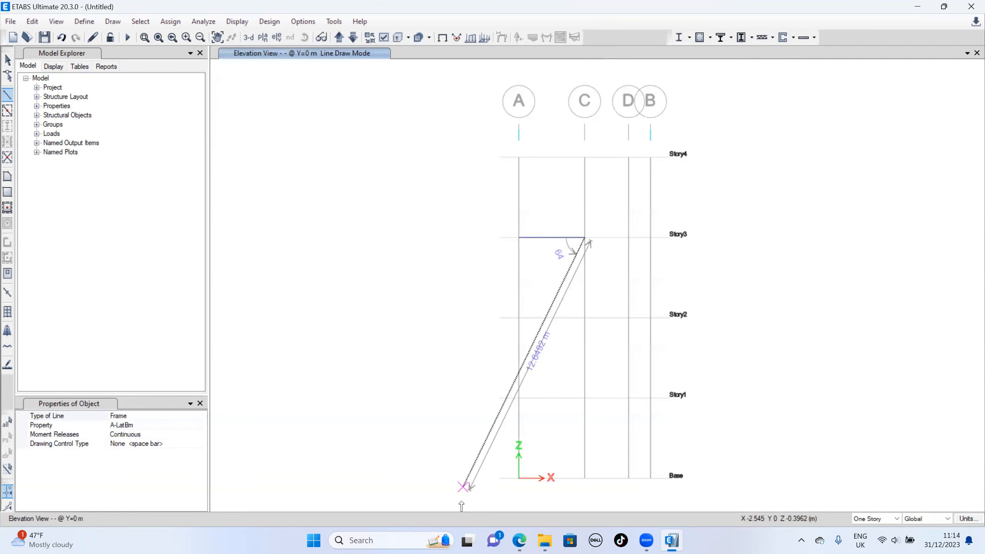
pyautogui.click(519, 540)
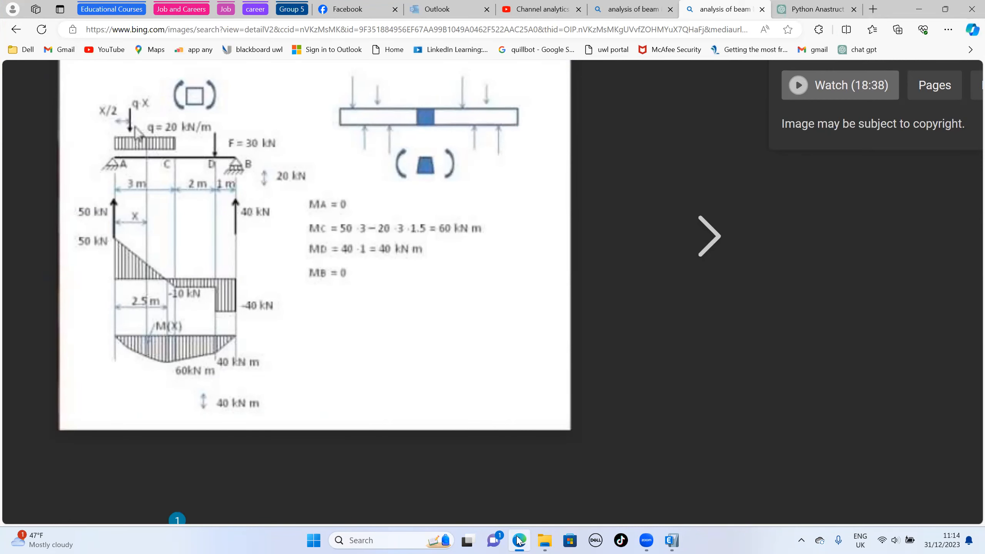
pyautogui.click(519, 540)
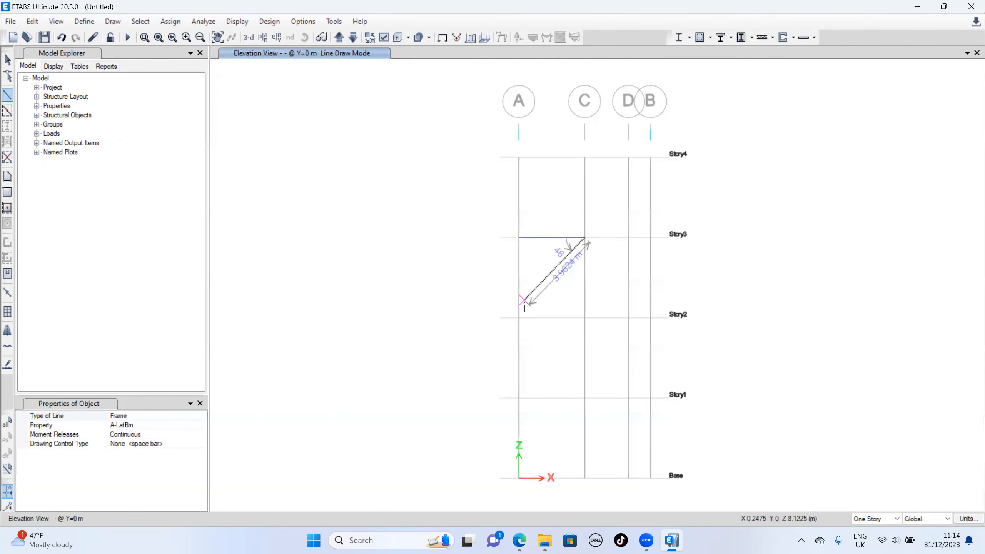
pyautogui.press('Escape')
pyautogui.click(570, 237)
pyautogui.press('Delete')
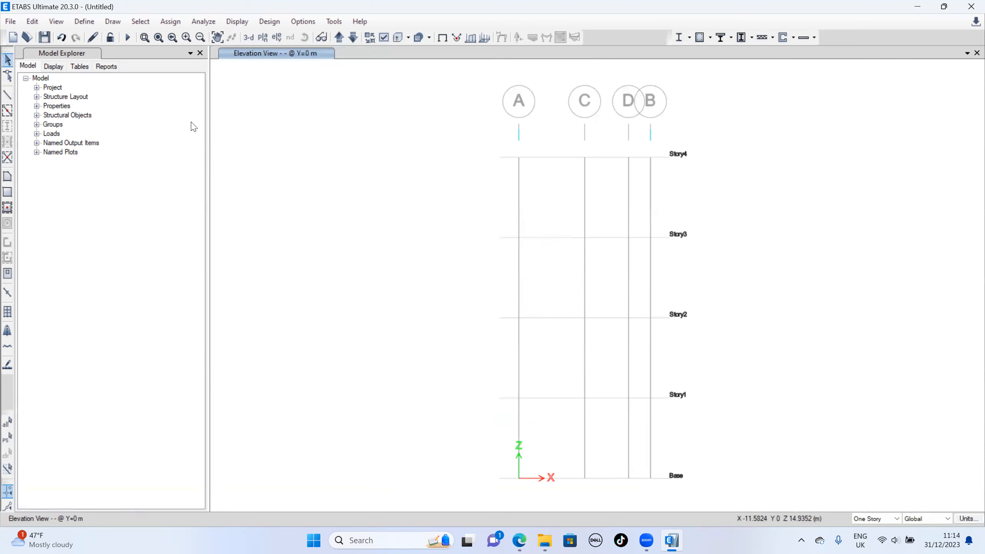
# Draw a single continuous frame beam with the A-LatBm property along Story3 from grid line A to grid line B.
pyautogui.click(7, 97)
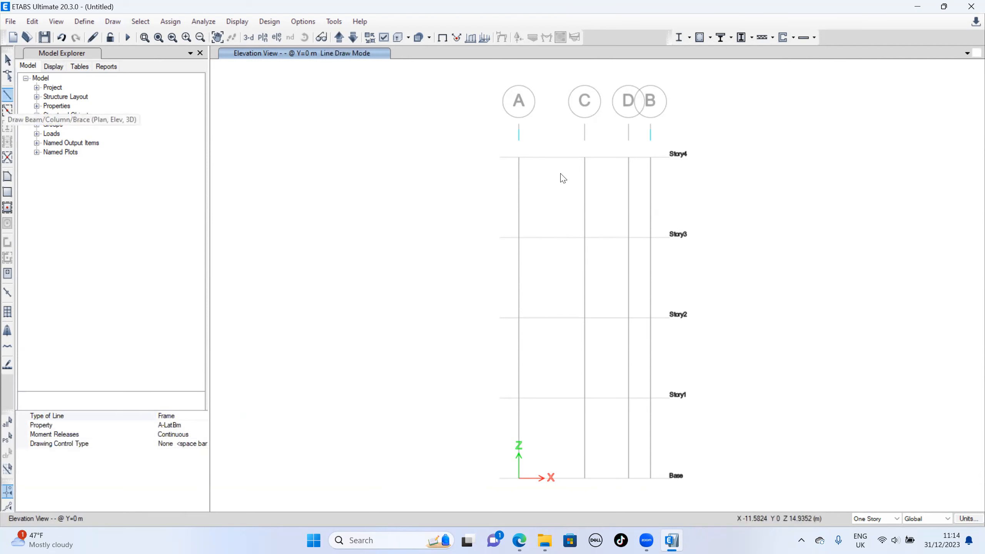
pyautogui.click(518, 238)
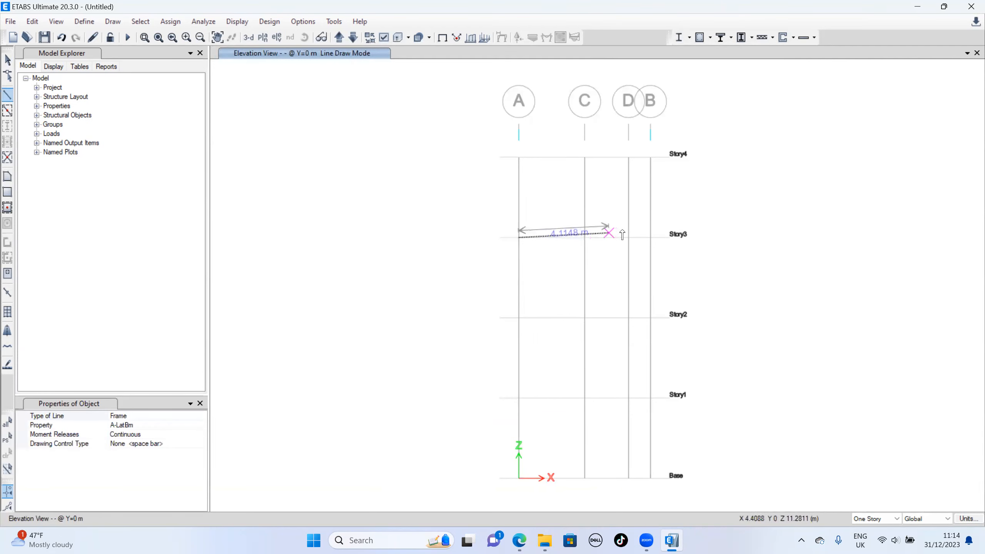
pyautogui.click(654, 240)
pyautogui.press('Escape')
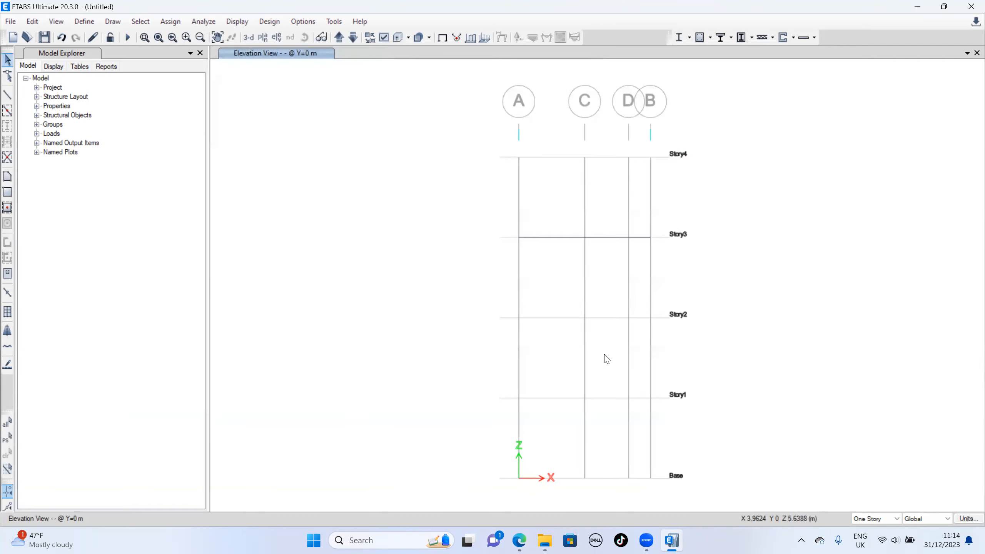
# Check the supports in the beam diagram and assign a pinned restraint (translation X, Y and Z) to the beam's joint at grid A, Story3.
pyautogui.click(520, 540)
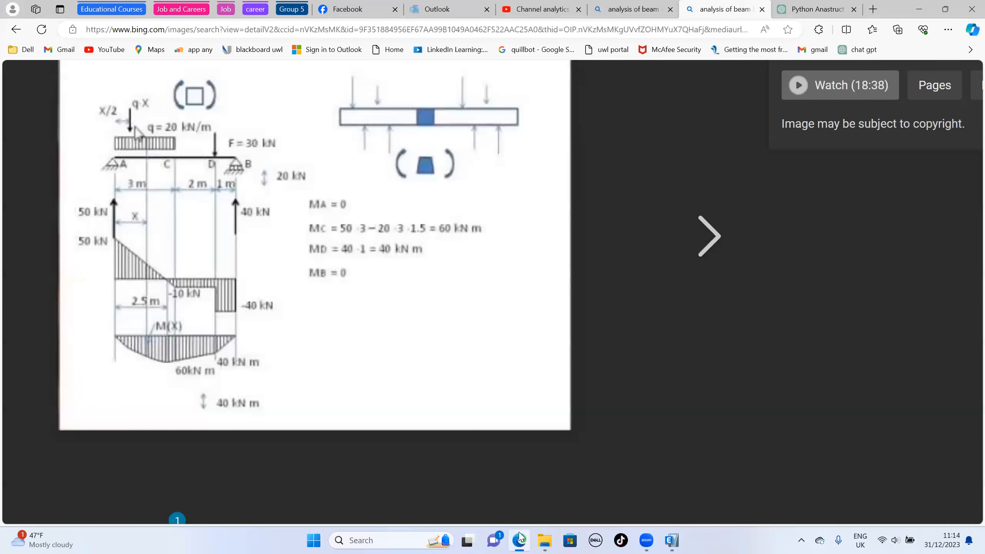
pyautogui.click(520, 540)
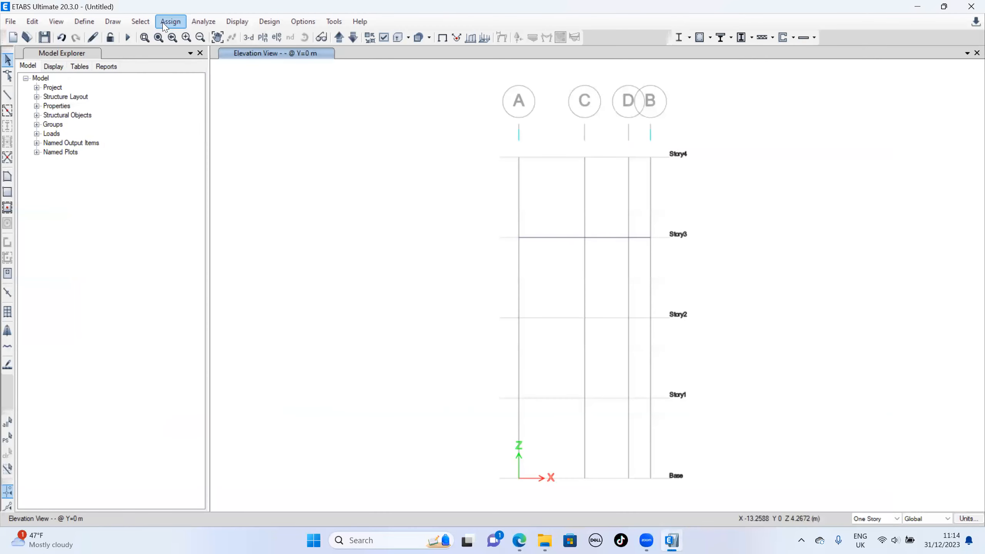
pyautogui.click(164, 24)
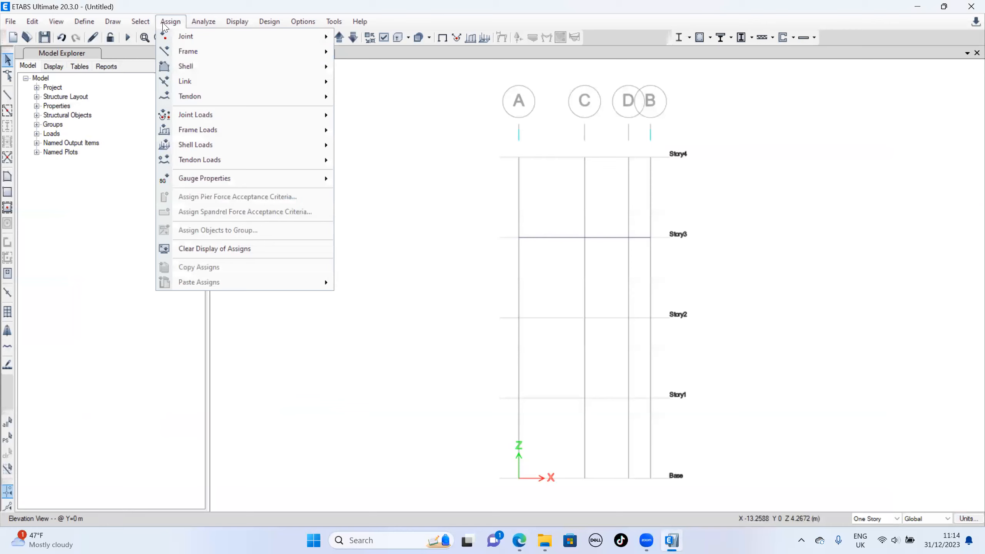
pyautogui.click(520, 238)
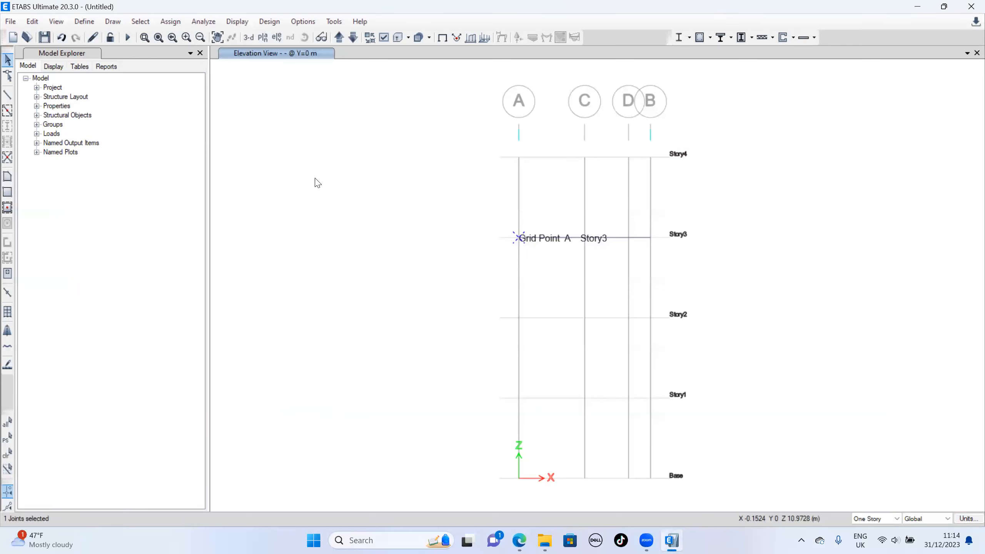
pyautogui.click(161, 26)
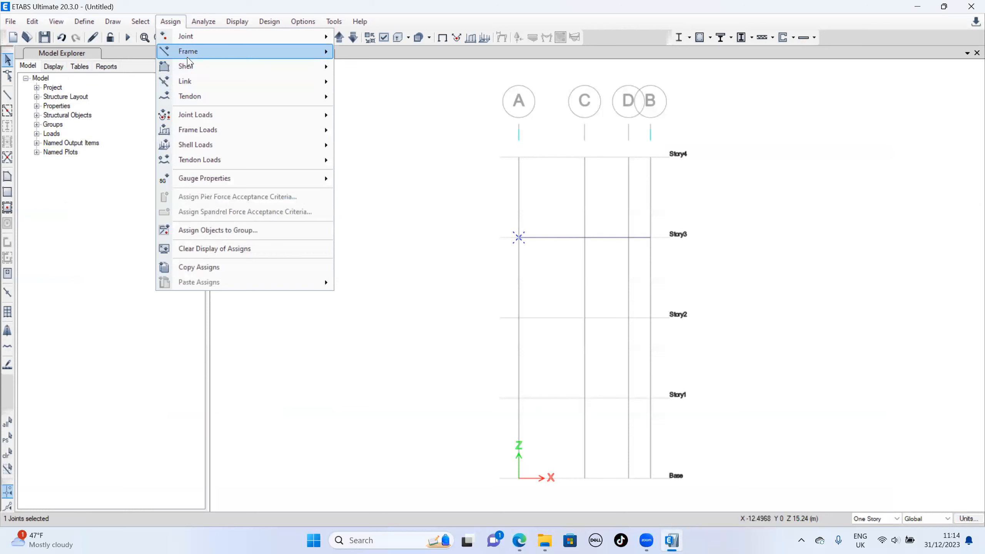
pyautogui.moveTo(224, 57)
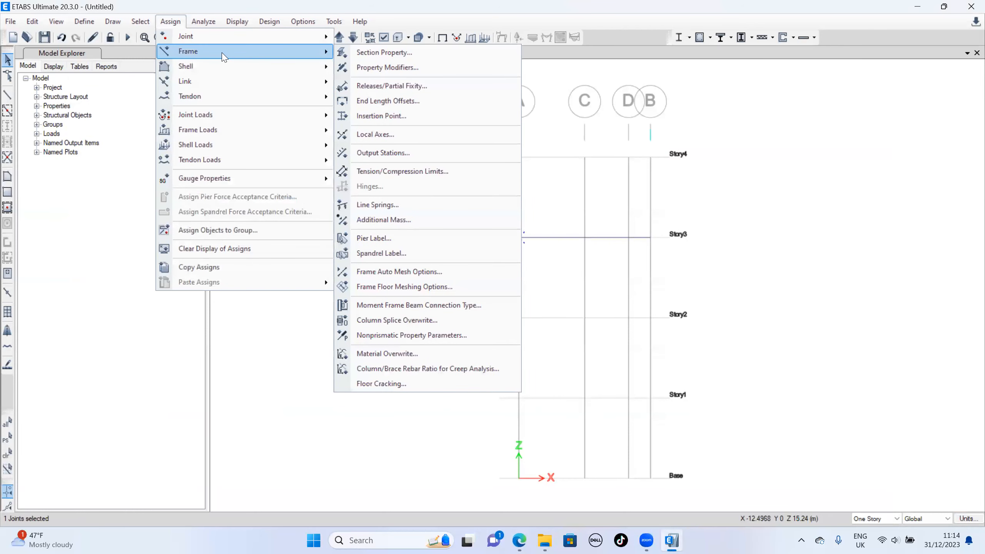
pyautogui.moveTo(273, 132)
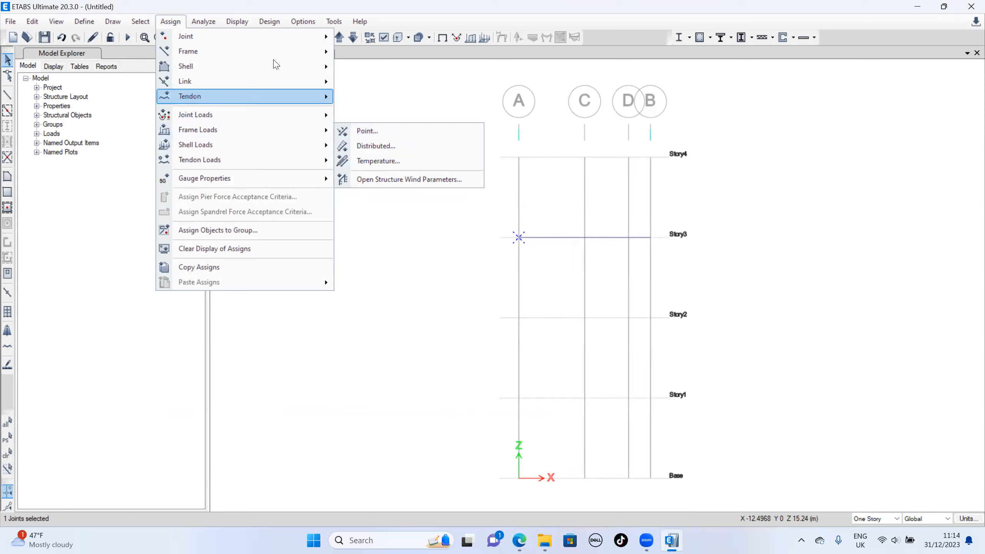
pyautogui.moveTo(295, 42)
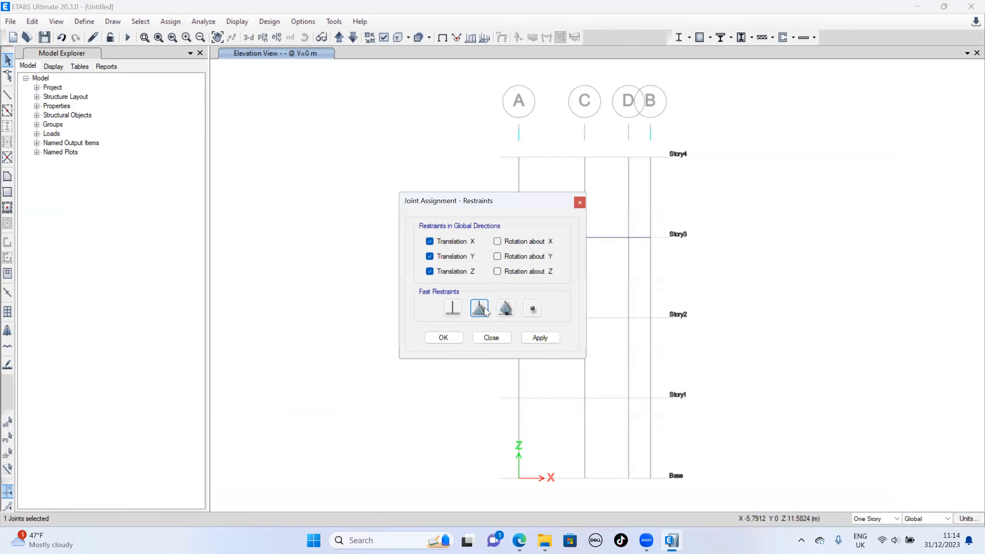
pyautogui.click(538, 337)
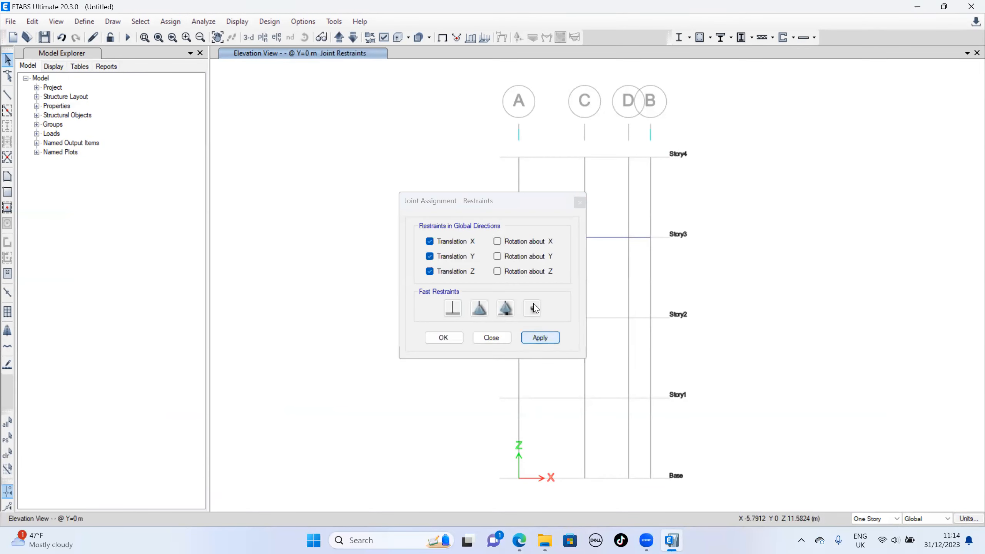
pyautogui.click(433, 335)
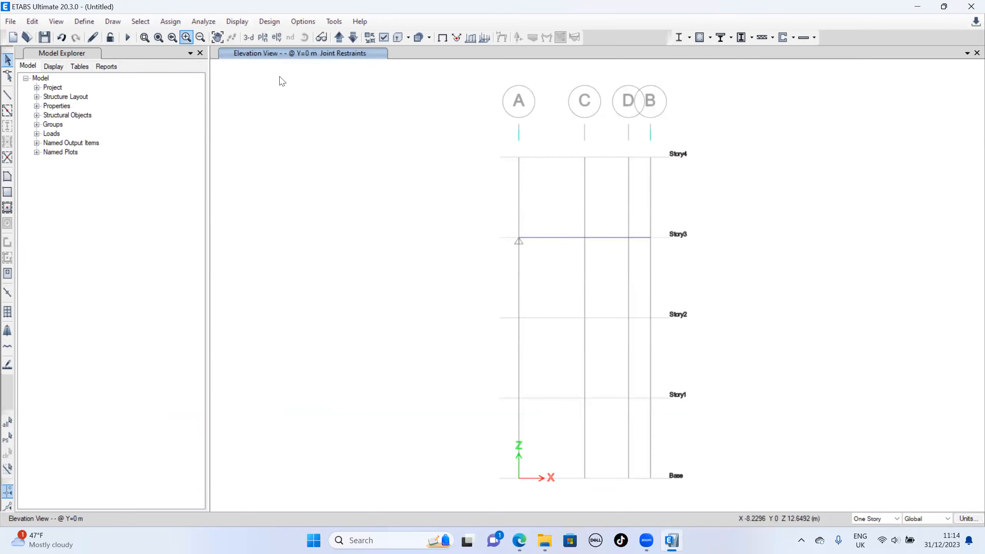
# Assign a roller restraint (translation Z only) to the beam's end joint at grid B, Story3.
pyautogui.click(651, 239)
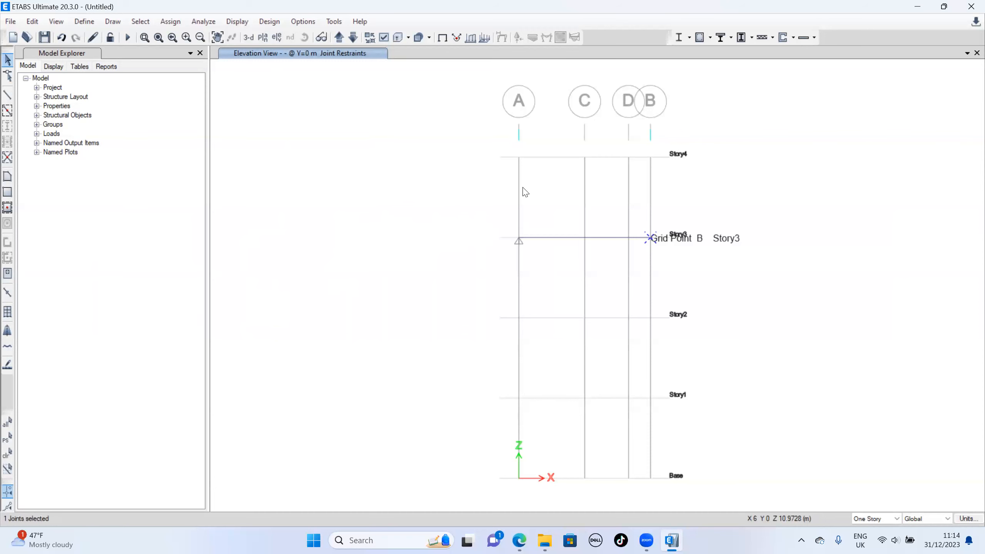
pyautogui.click(161, 23)
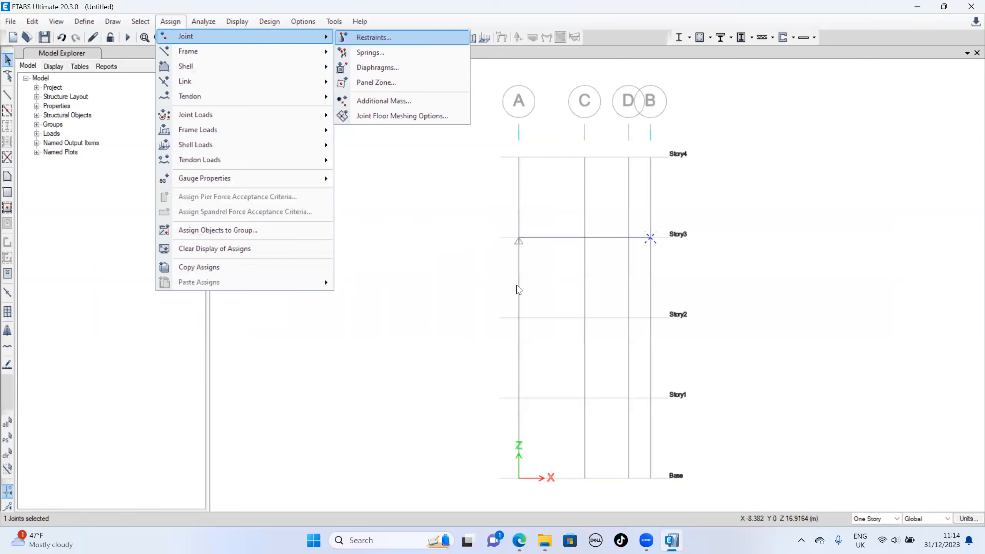
pyautogui.click(373, 37)
pyautogui.click(505, 308)
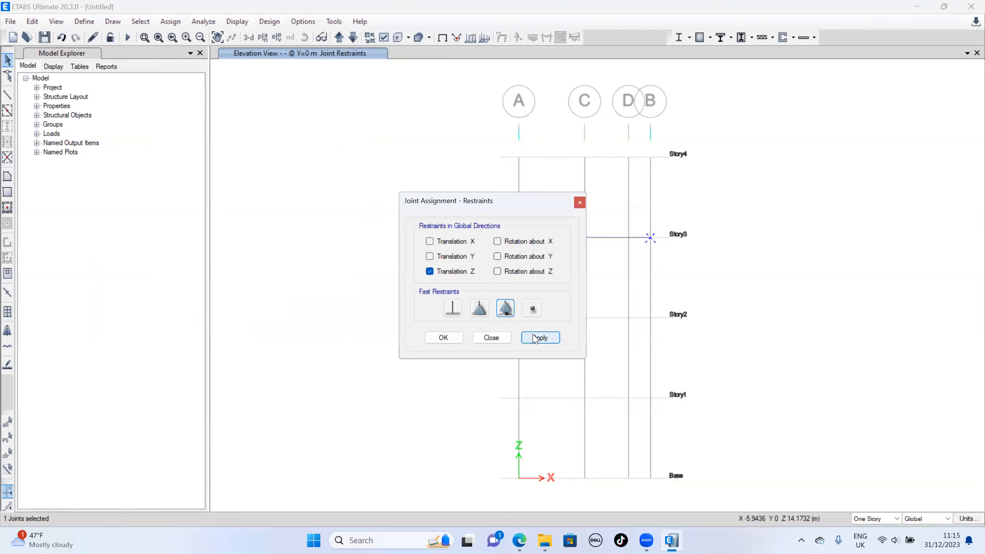
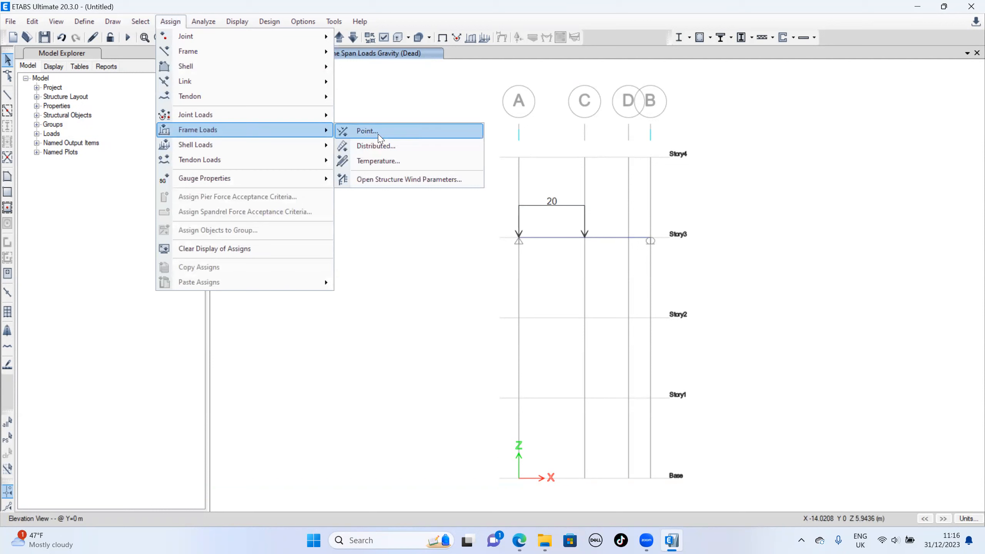
# Set up a Dead frame point load using absolute distance from End-I, with the second distance at 5 m to match point D in the diagram.
pyautogui.click(379, 136)
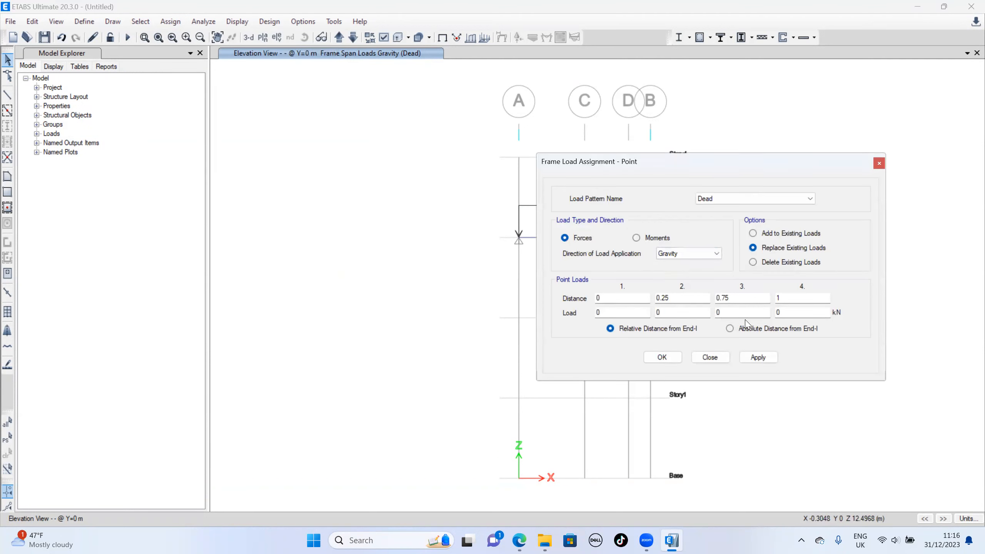
pyautogui.click(729, 328)
pyautogui.click(667, 298)
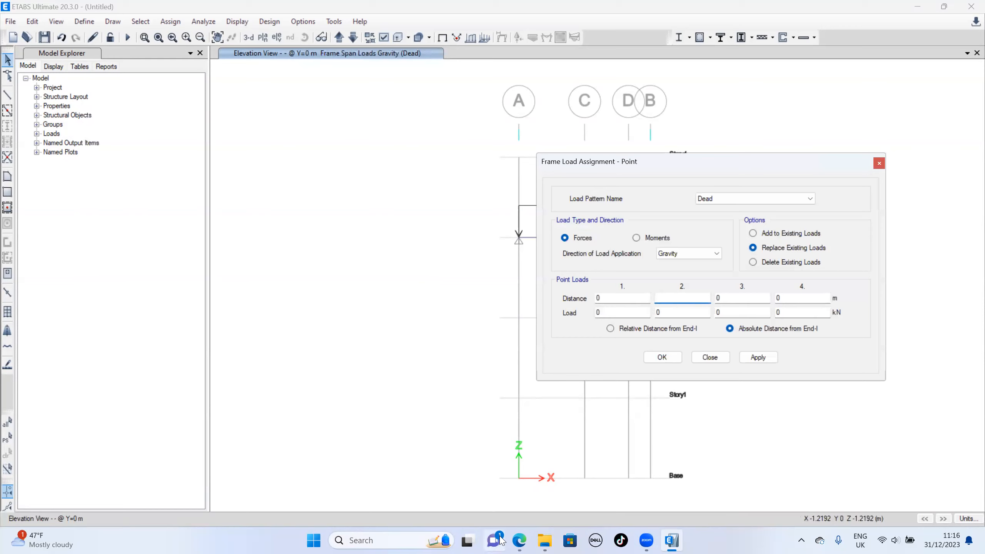
pyautogui.click(519, 539)
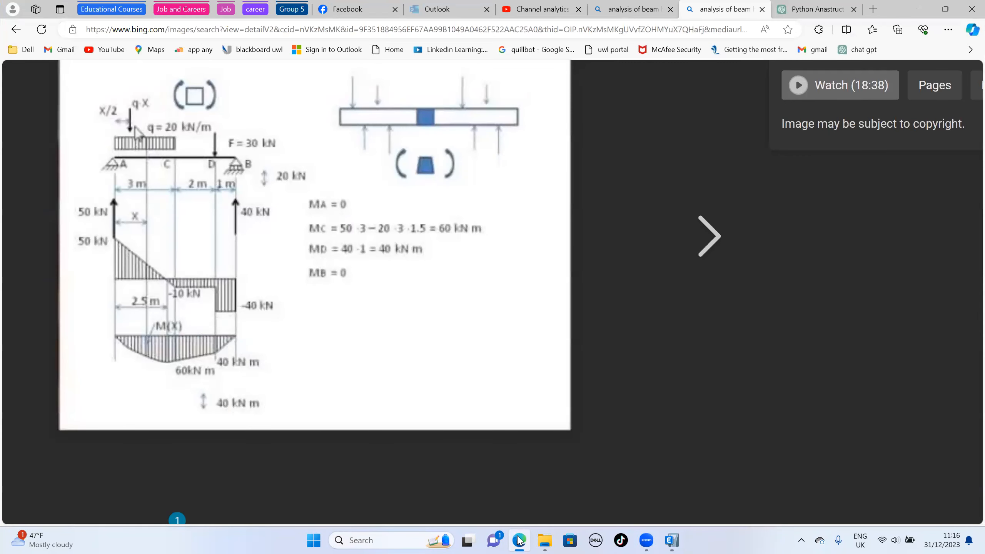
pyautogui.click(519, 539)
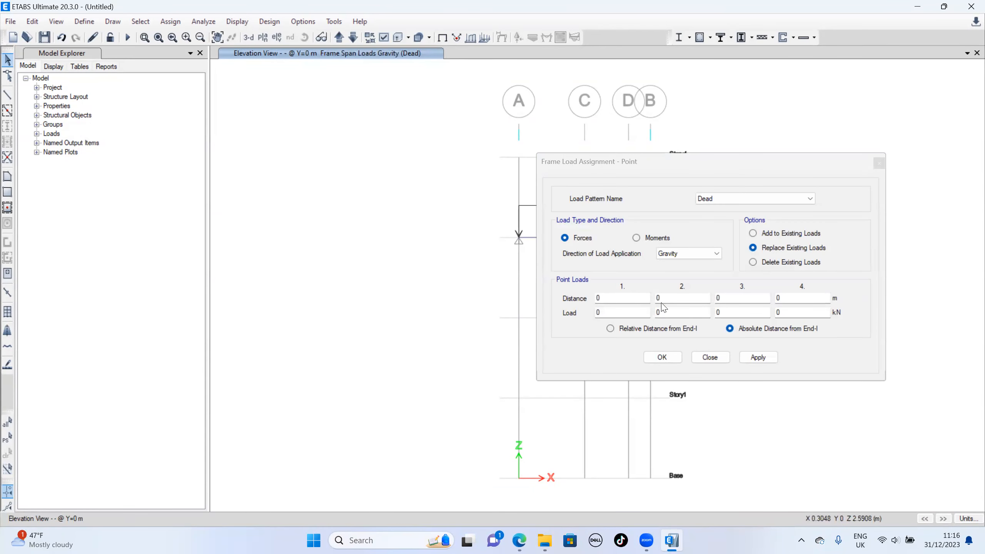
pyautogui.click(672, 298)
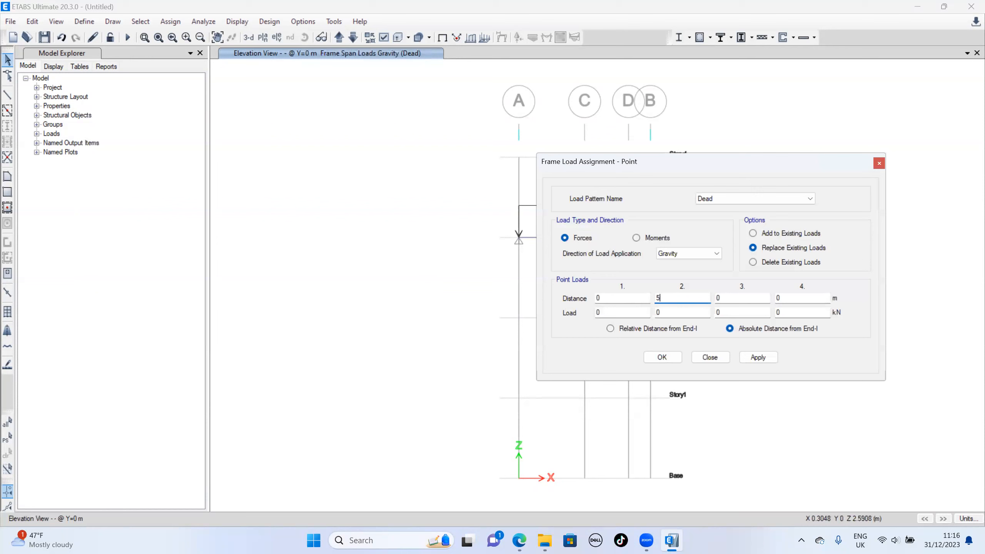
# Set the second point load to 30 kN, checking it against the reference diagram, and try to apply it.
pyautogui.click(675, 311)
pyautogui.press('BackSpace')
pyautogui.click(519, 540)
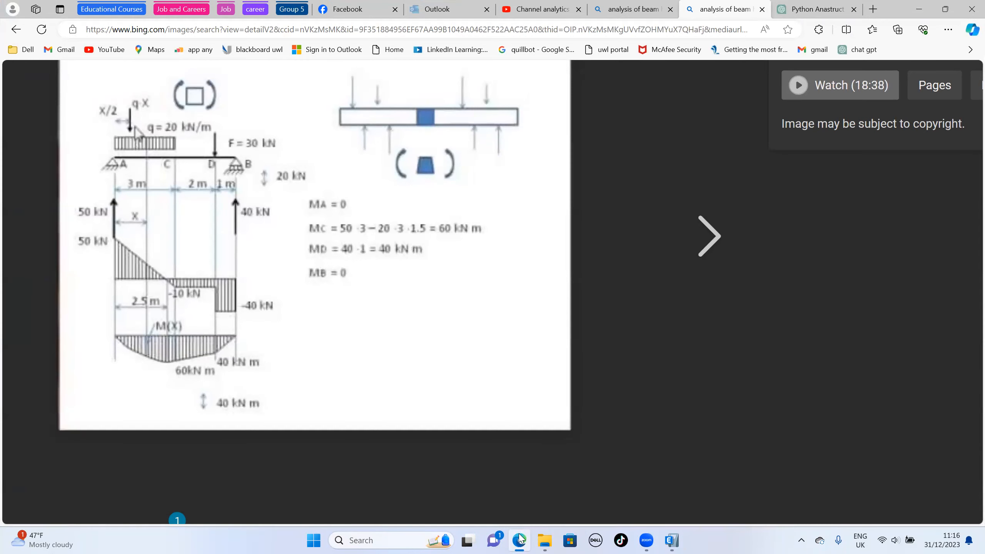
pyautogui.click(520, 538)
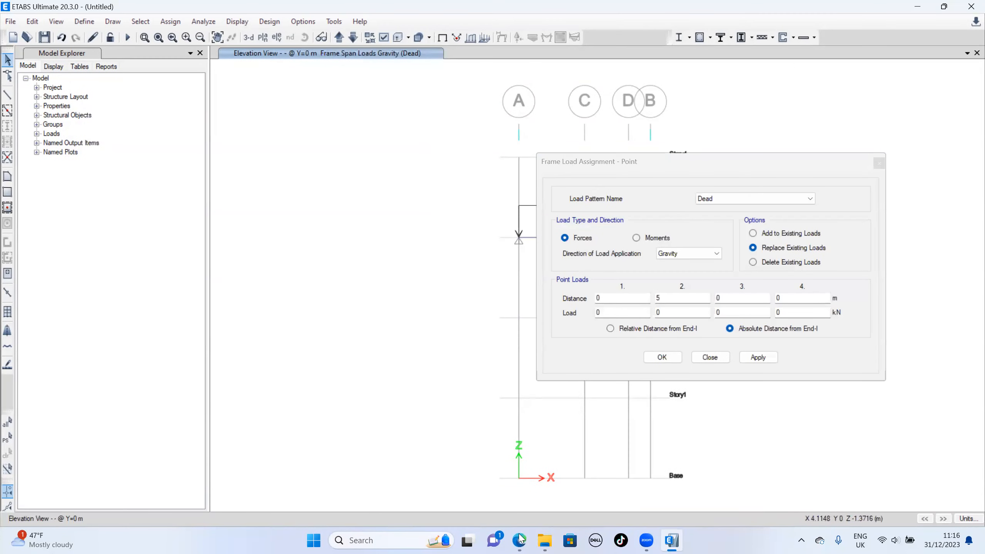
pyautogui.click(684, 310)
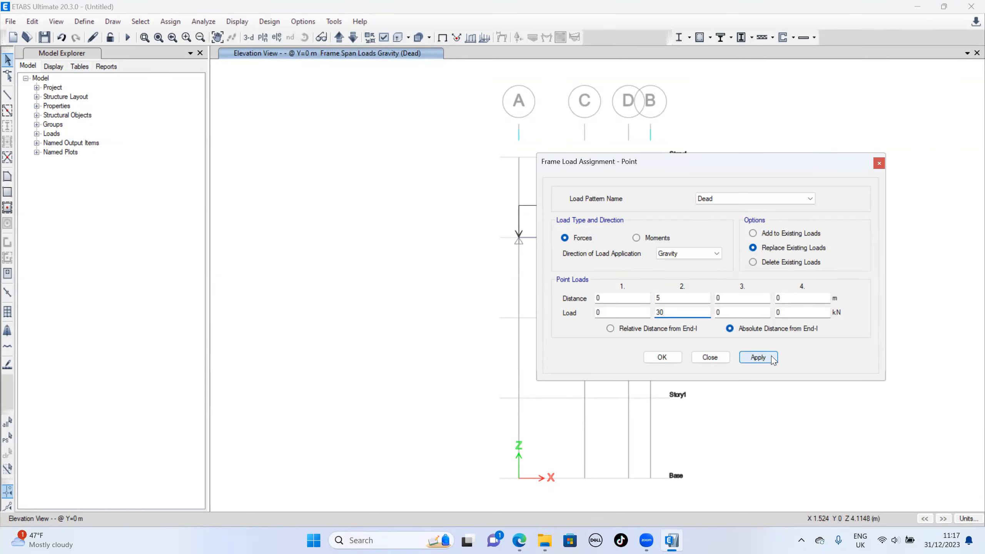
pyautogui.click(758, 357)
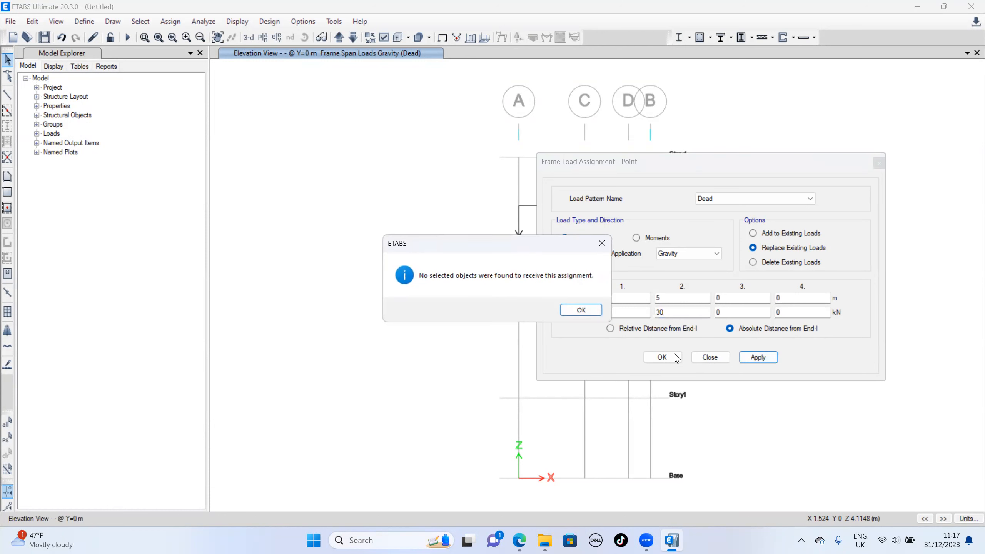
pyautogui.click(602, 243)
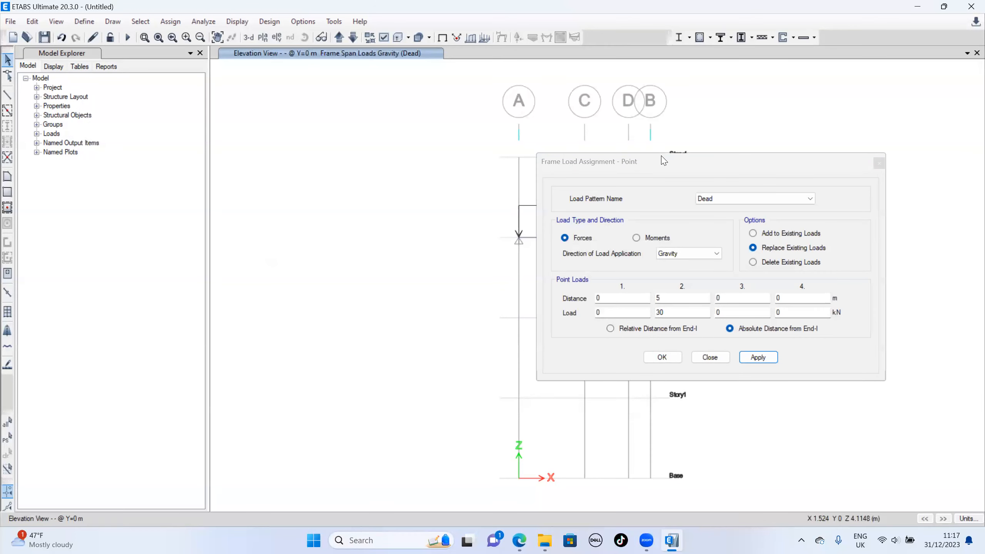
# Select the Story3 beam and assign the 30 kN Dead point load to it at 5 m from End-I.
pyautogui.moveTo(664, 163); pyautogui.dragTo(770, 193)
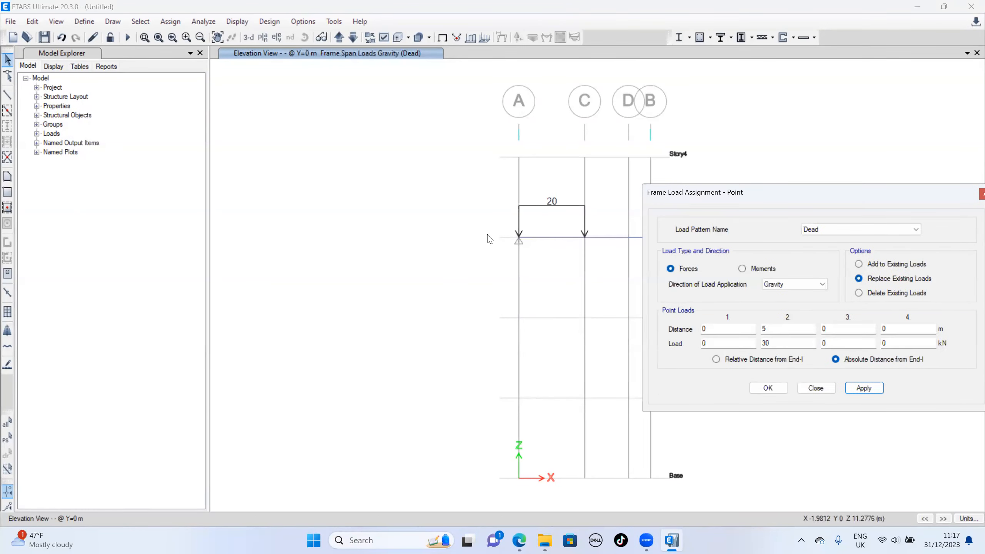
pyautogui.click(552, 237)
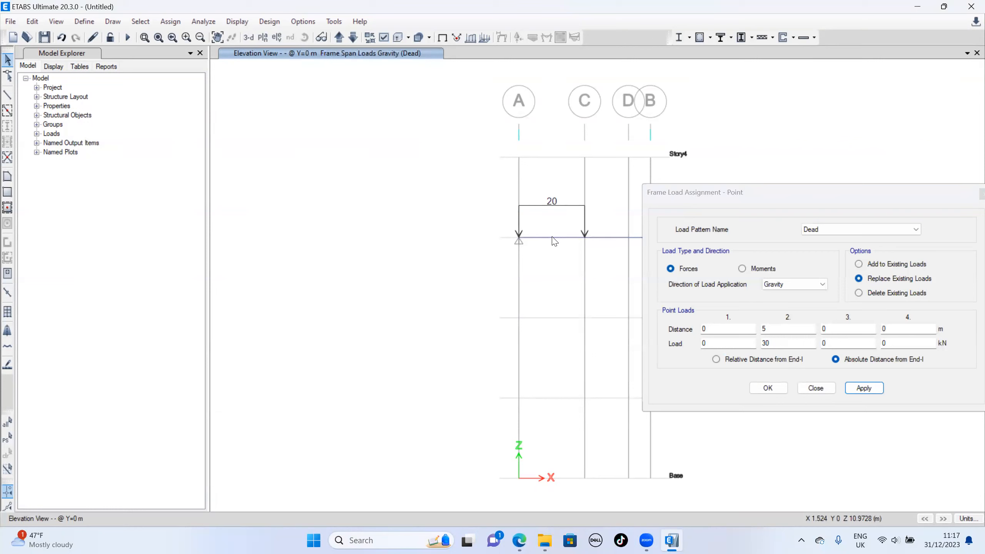
pyautogui.click(879, 387)
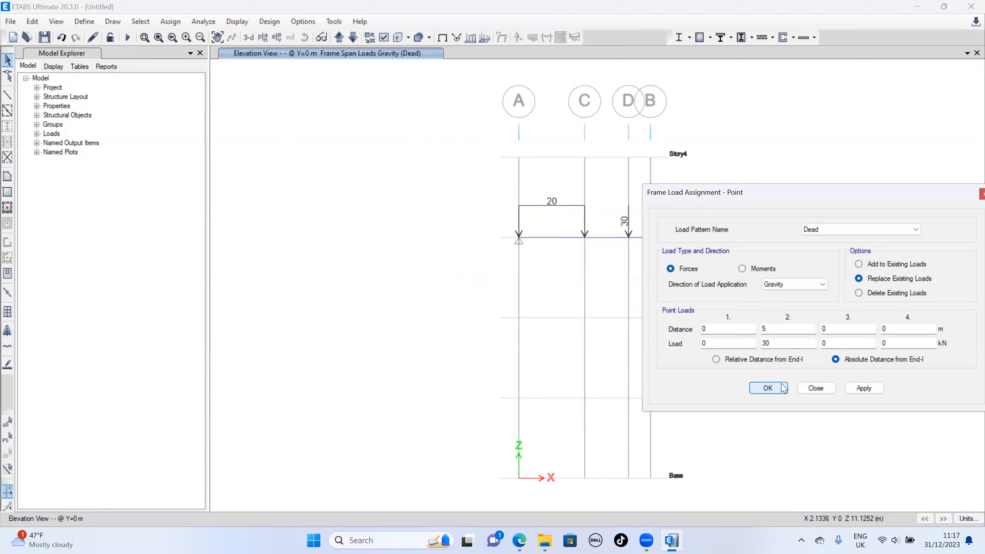
pyautogui.click(768, 388)
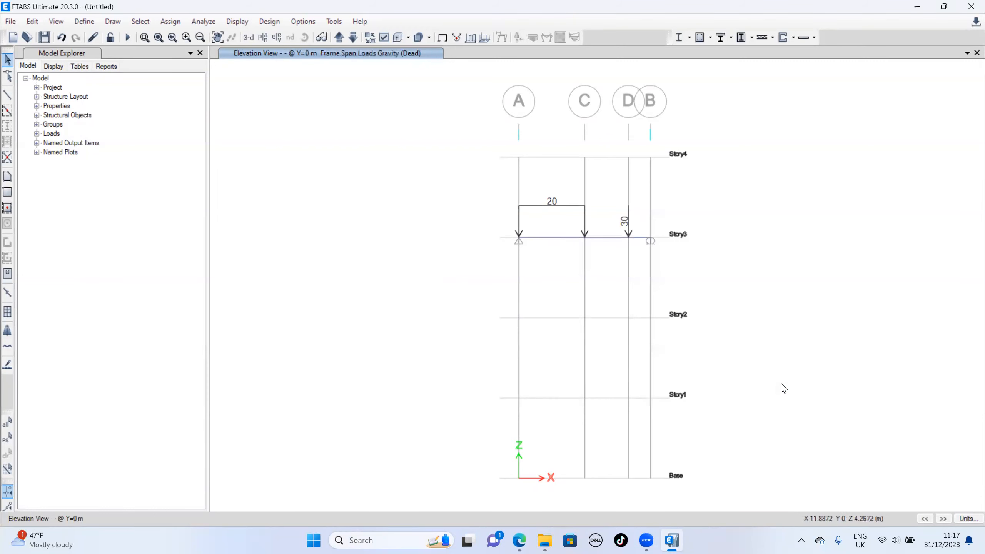
# Compare the applied loads with the reference diagram and run a model check with all joint, frame, shell, meshing, loading and self-mass checks enabled.
pyautogui.click(522, 540)
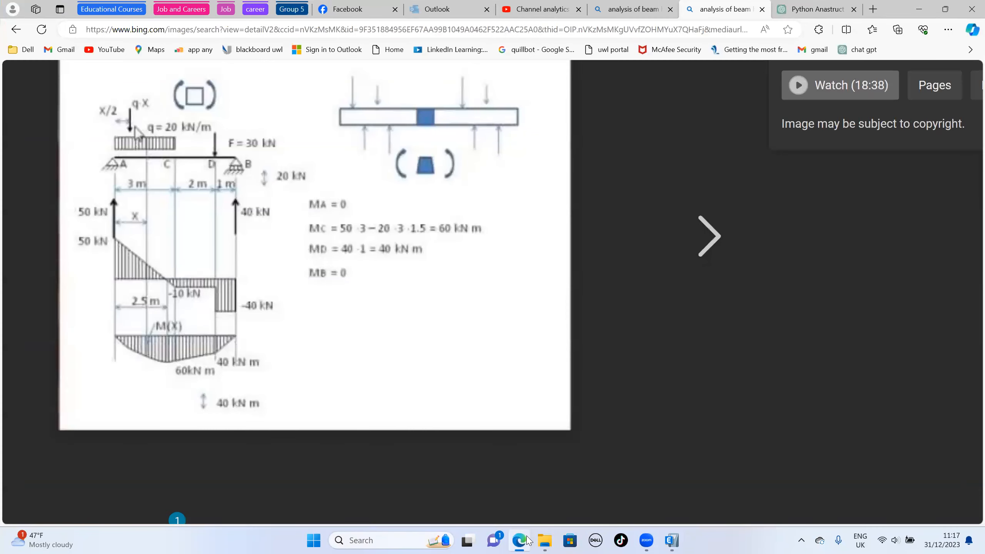
pyautogui.click(519, 541)
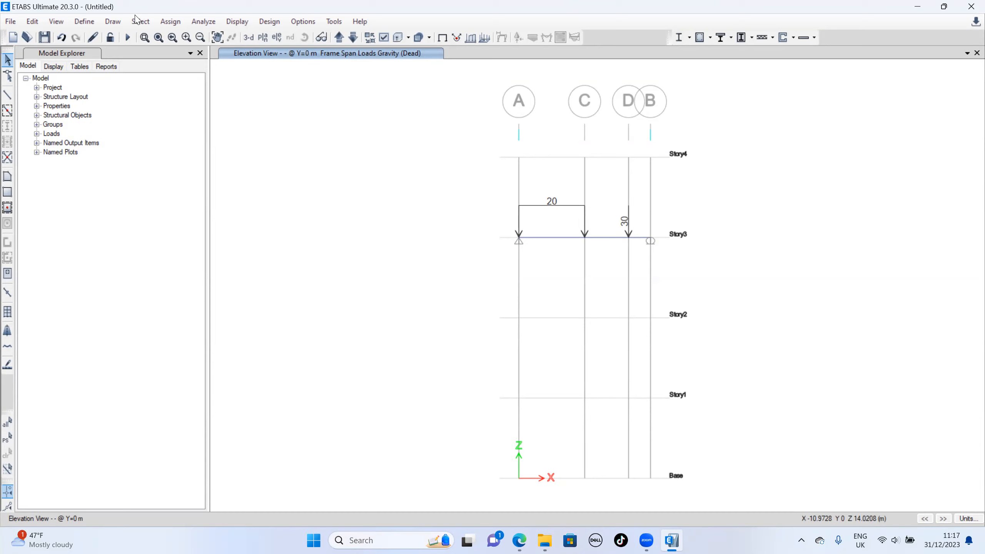
pyautogui.moveTo(135, 13); pyautogui.dragTo(134, 71)
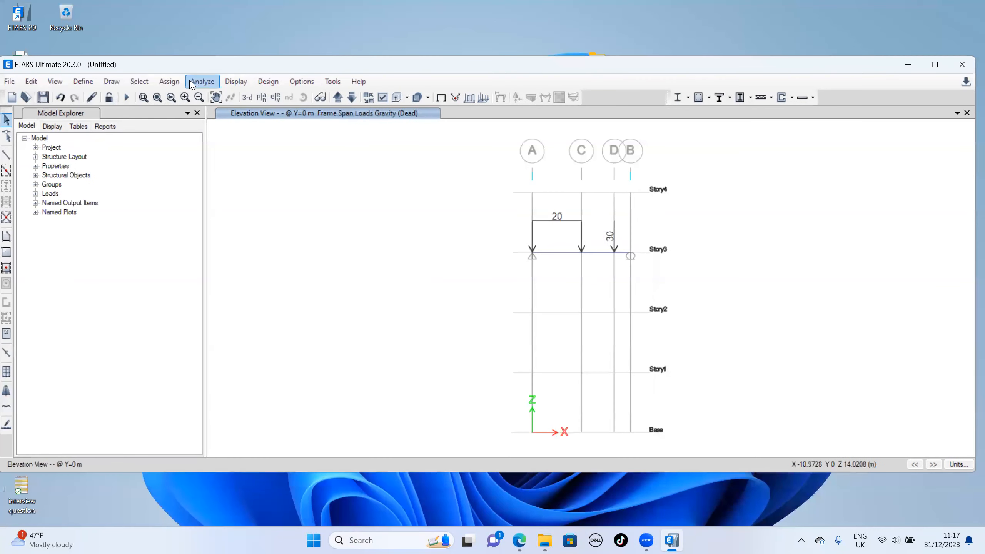
pyautogui.click(193, 84)
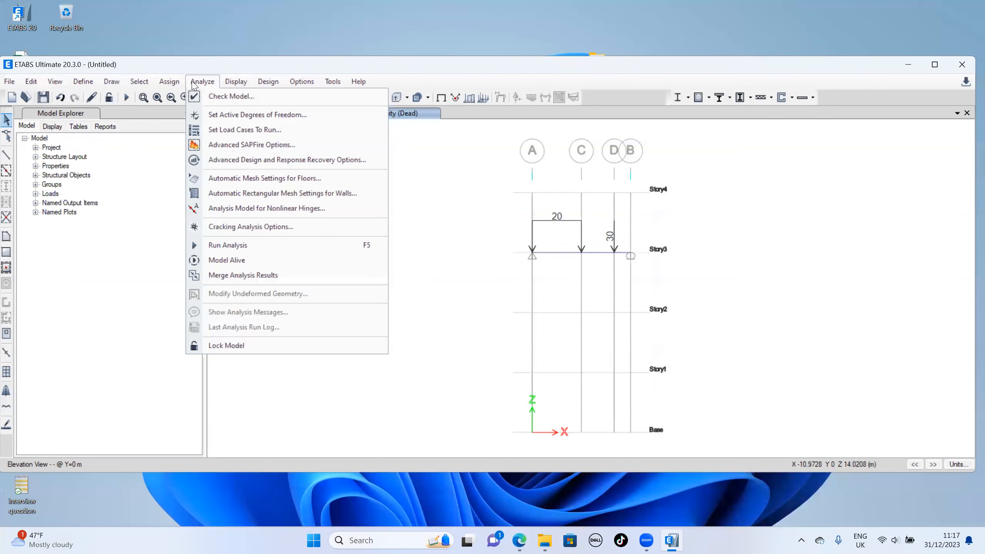
pyautogui.click(205, 96)
pyautogui.click(530, 422)
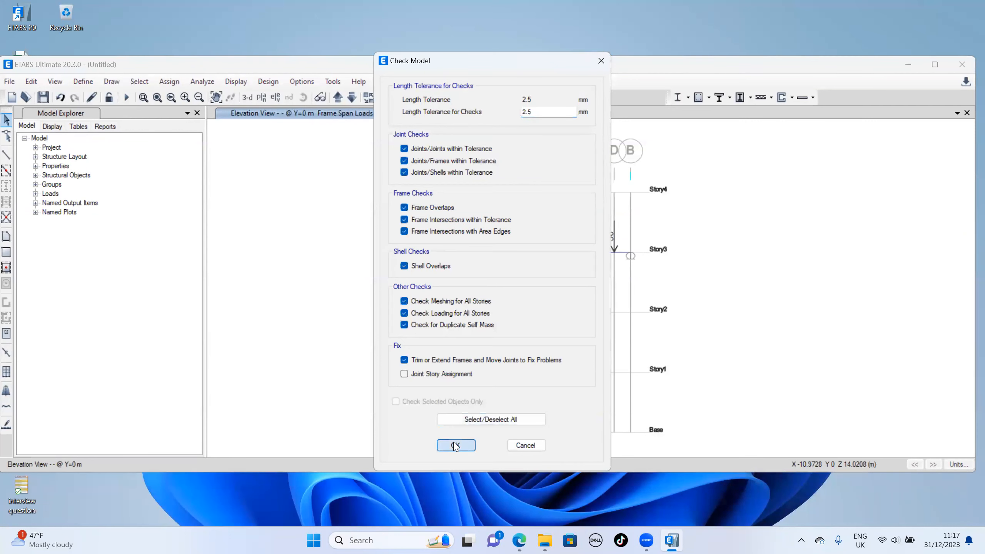
pyautogui.click(455, 445)
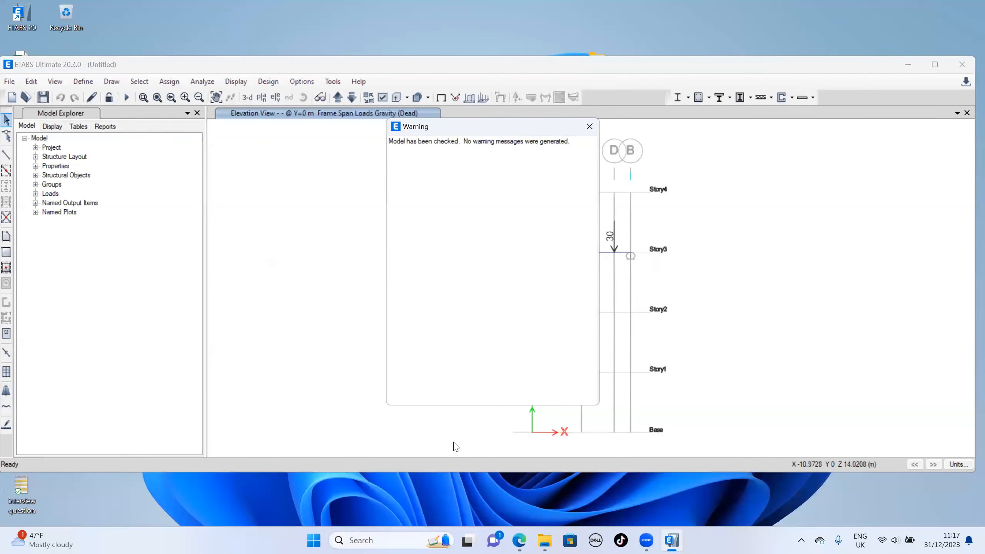
pyautogui.click(590, 127)
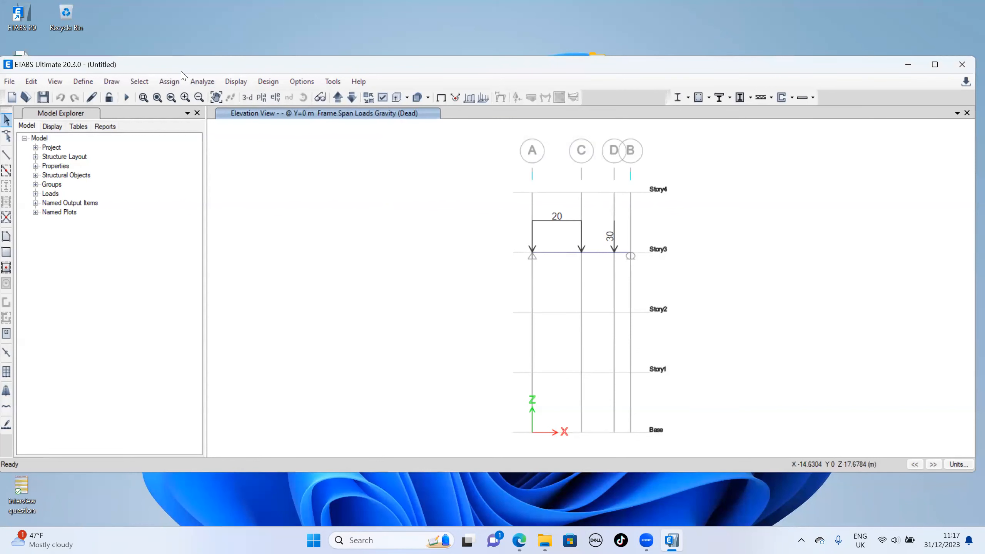
# Run the analysis, saving the model as "simply supported with point and udl load", and dismiss the analysis messages.
pyautogui.click(126, 102)
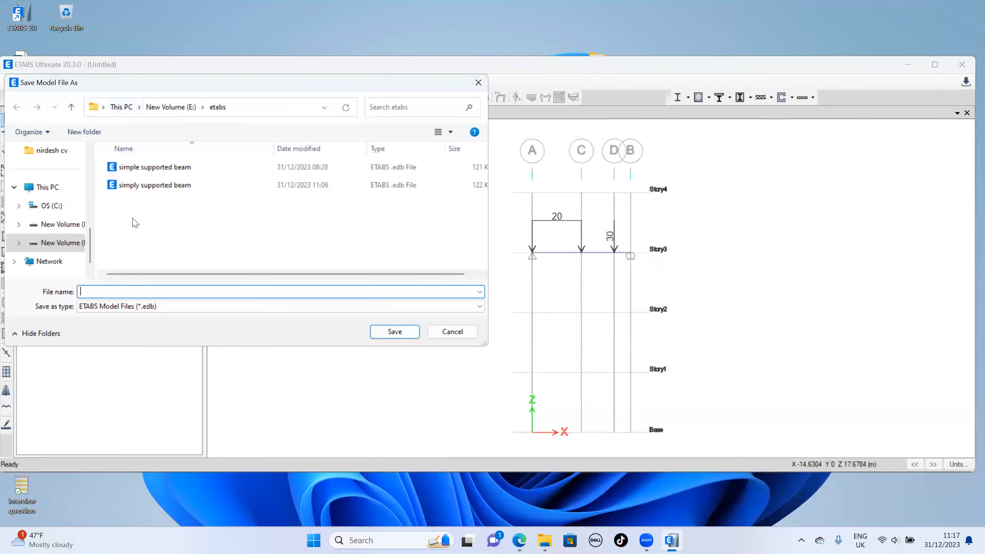
pyautogui.write('si')
pyautogui.write('mply')
pyautogui.write(' suo')
pyautogui.press('BackSpace')
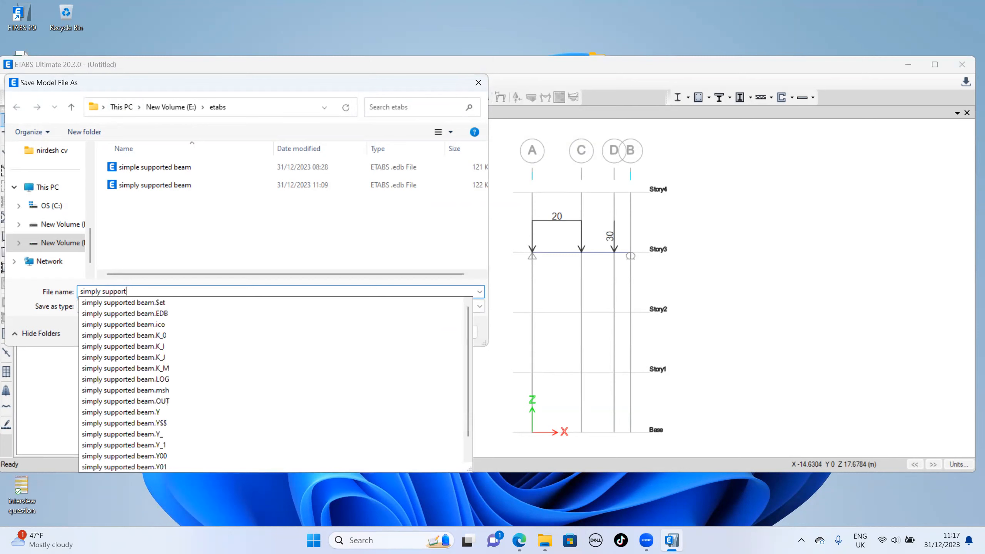
pyautogui.write('pported with point and udl load')
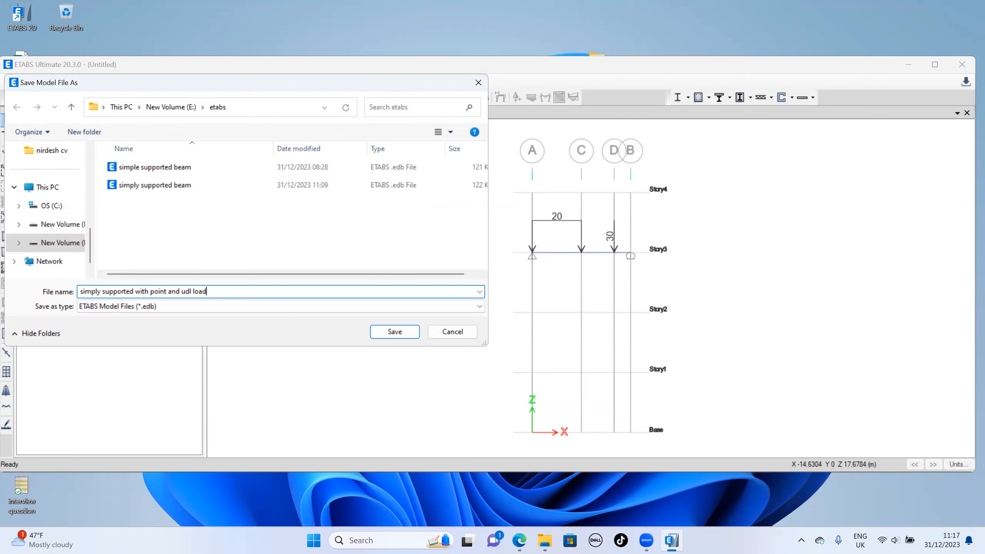
pyautogui.press('Return')
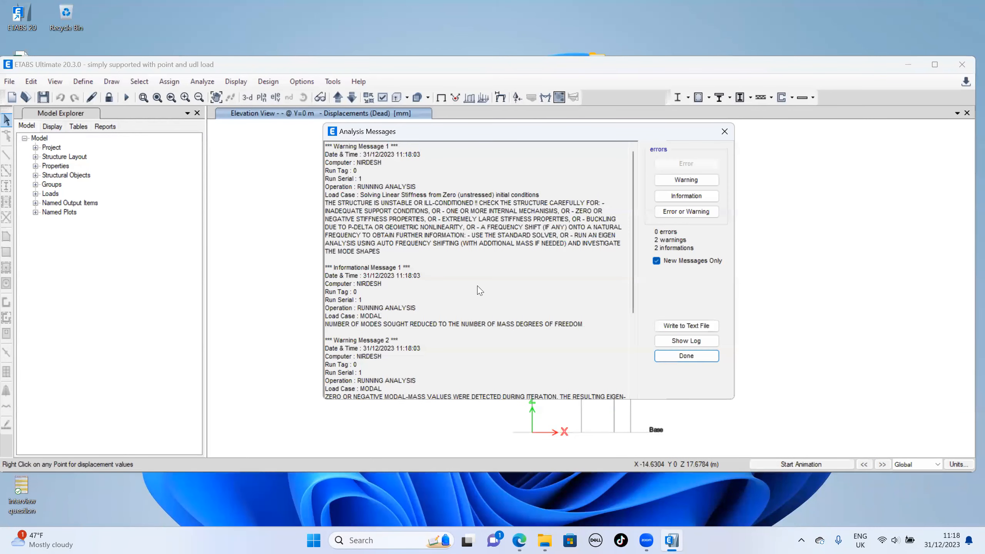
pyautogui.click(681, 357)
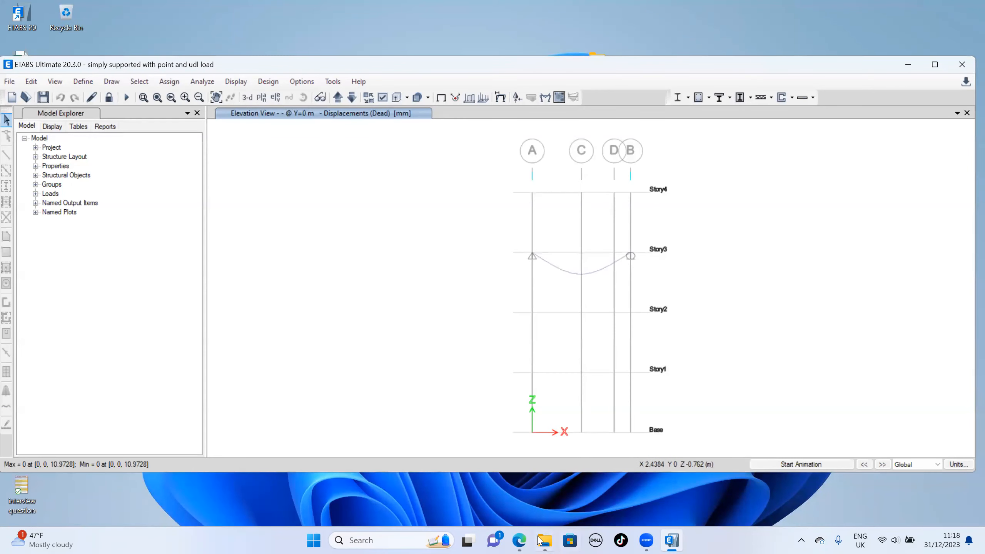
# Display the Dead case point reactions as Fz arrows and compare them with the support reactions in the reference diagram.
pyautogui.click(520, 540)
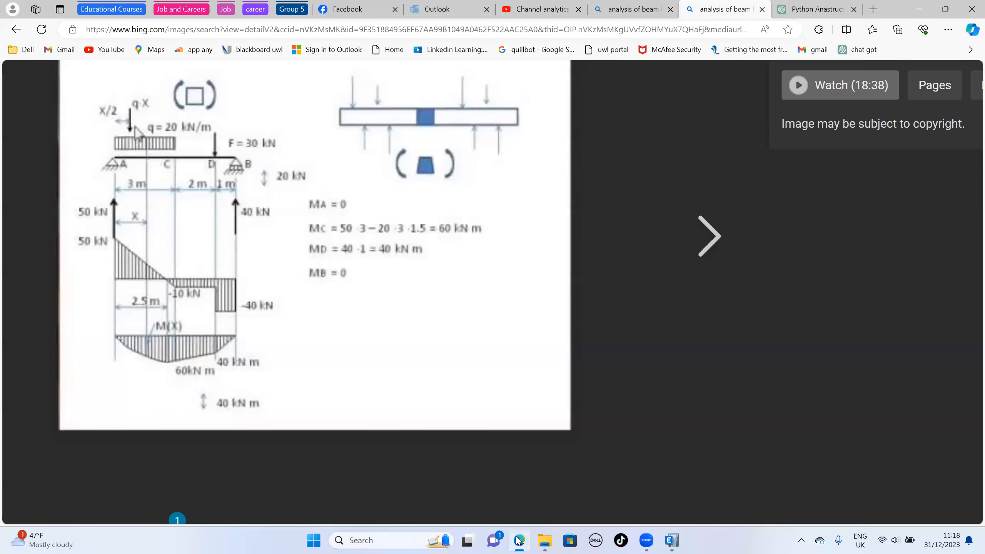
pyautogui.click(519, 540)
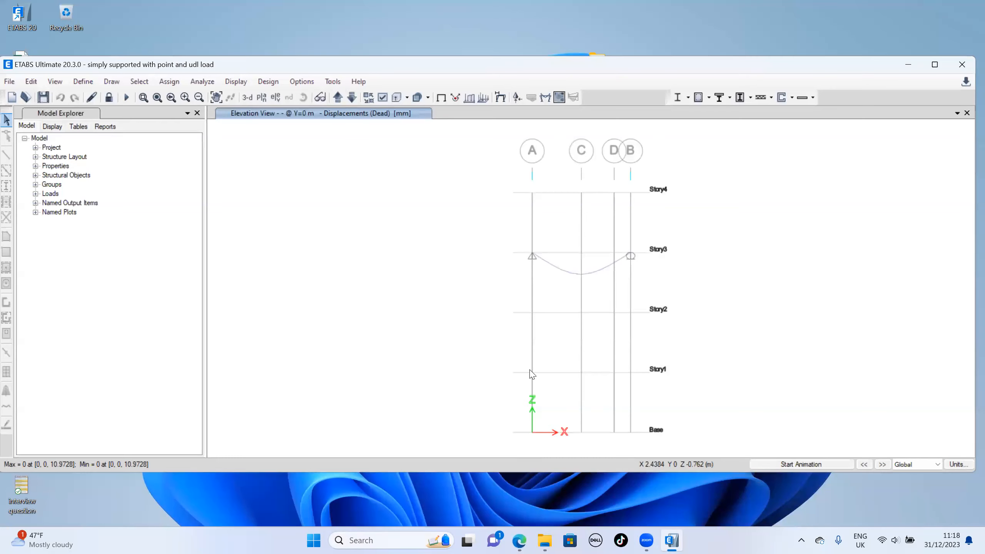
pyautogui.click(517, 97)
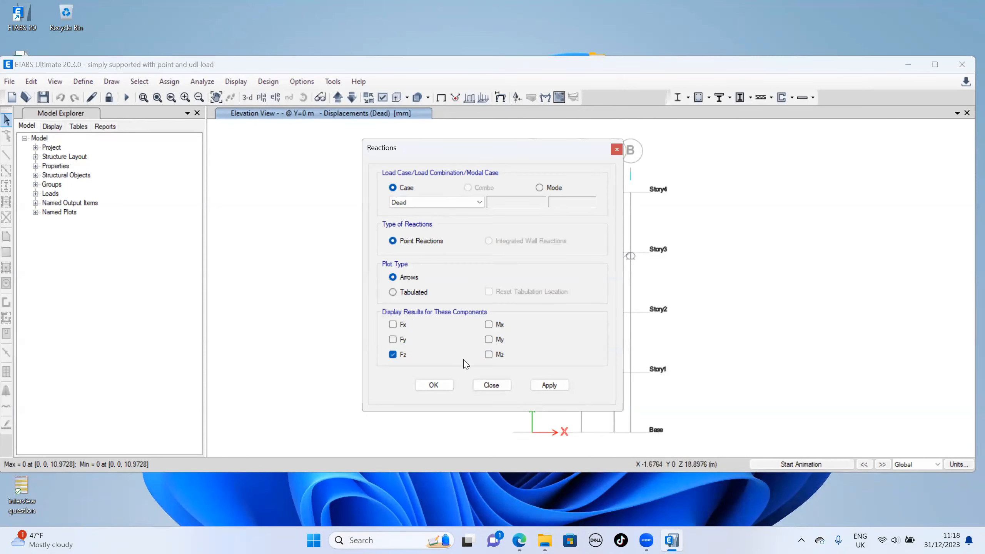
pyautogui.click(555, 387)
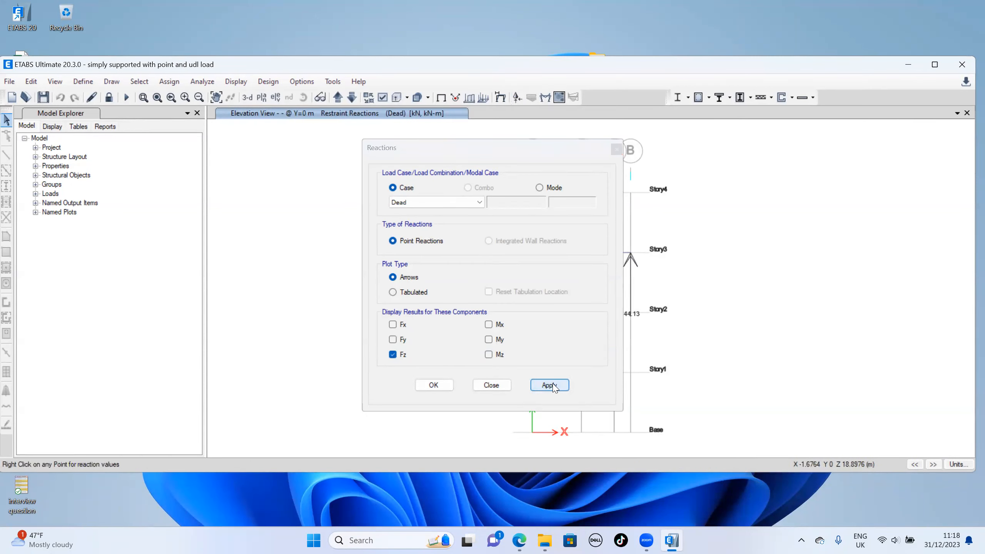
pyautogui.click(445, 386)
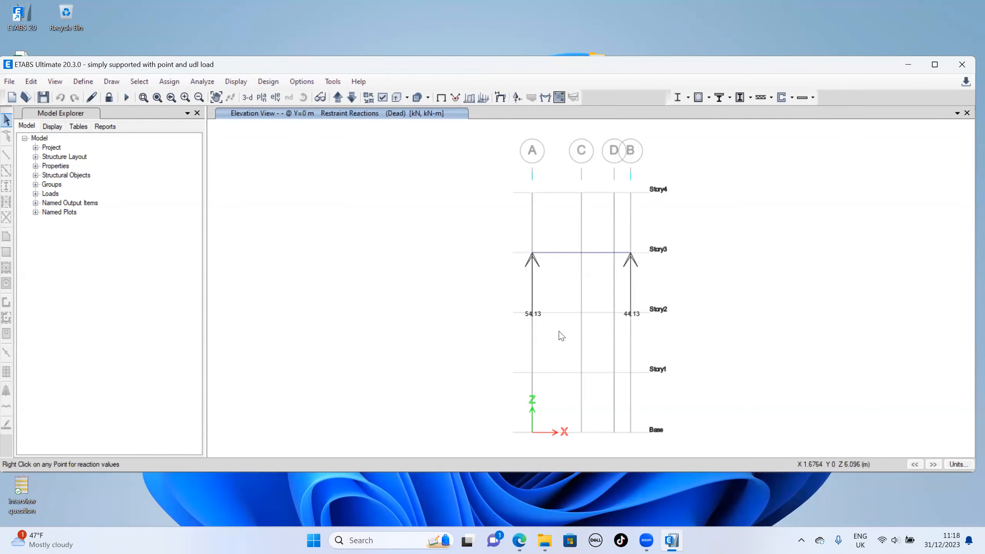
pyautogui.click(523, 541)
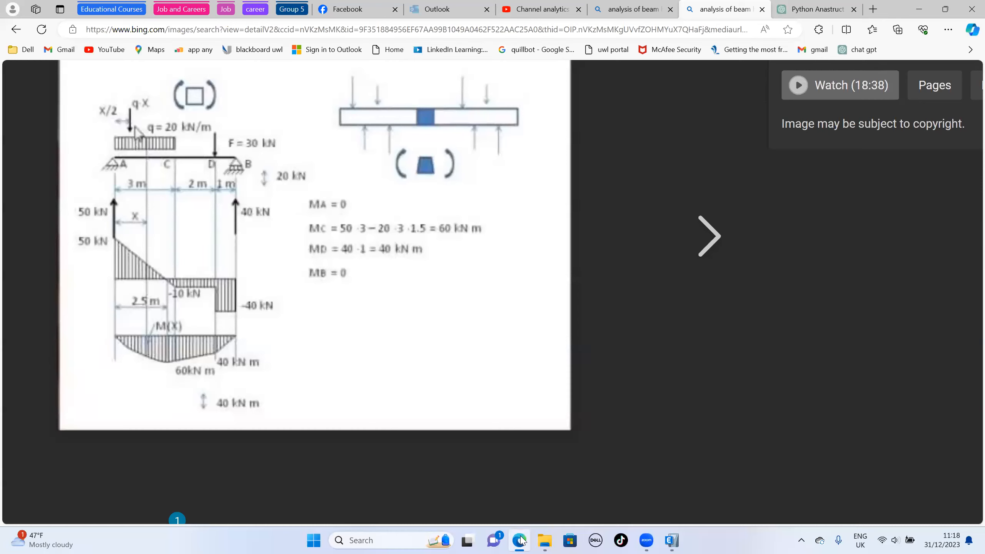
pyautogui.click(520, 540)
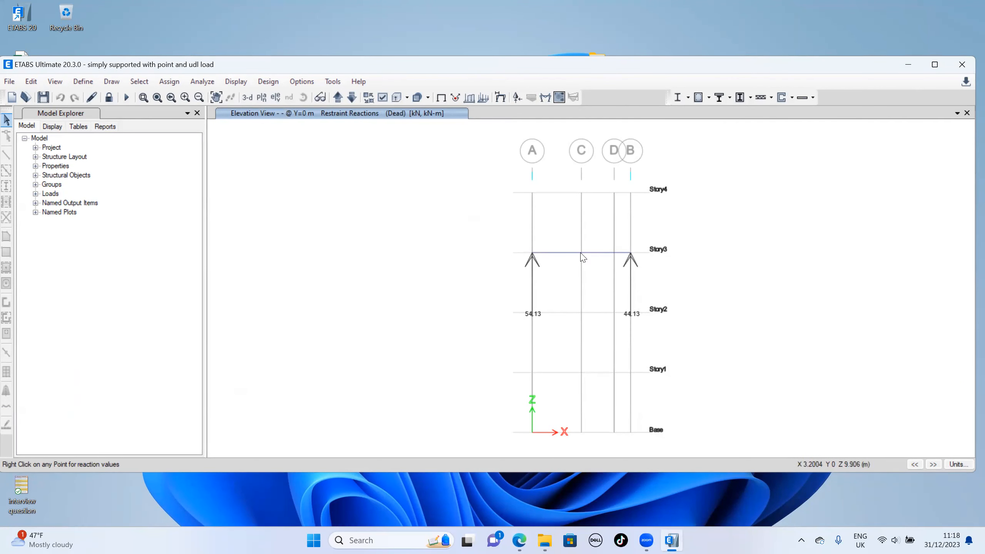
# Unlock the model, deleting the analysis results, and set the Story3 beam's mass and weight property modifiers to 0.
pyautogui.click(109, 100)
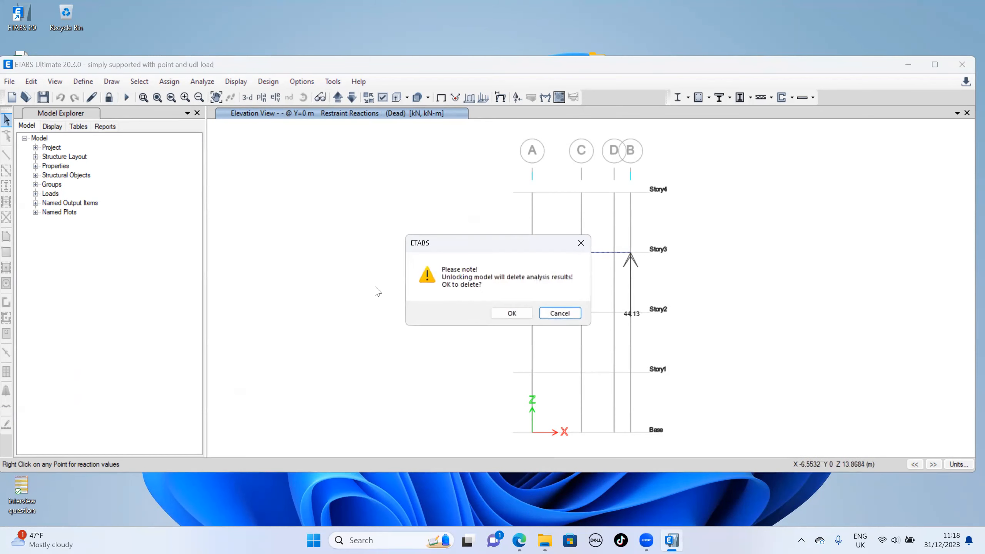
pyautogui.click(523, 322)
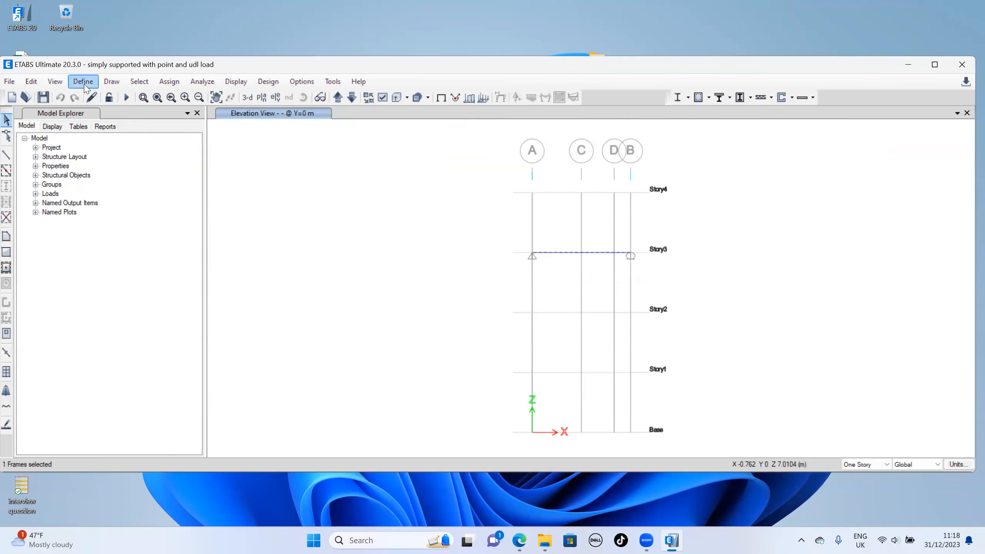
pyautogui.click(169, 82)
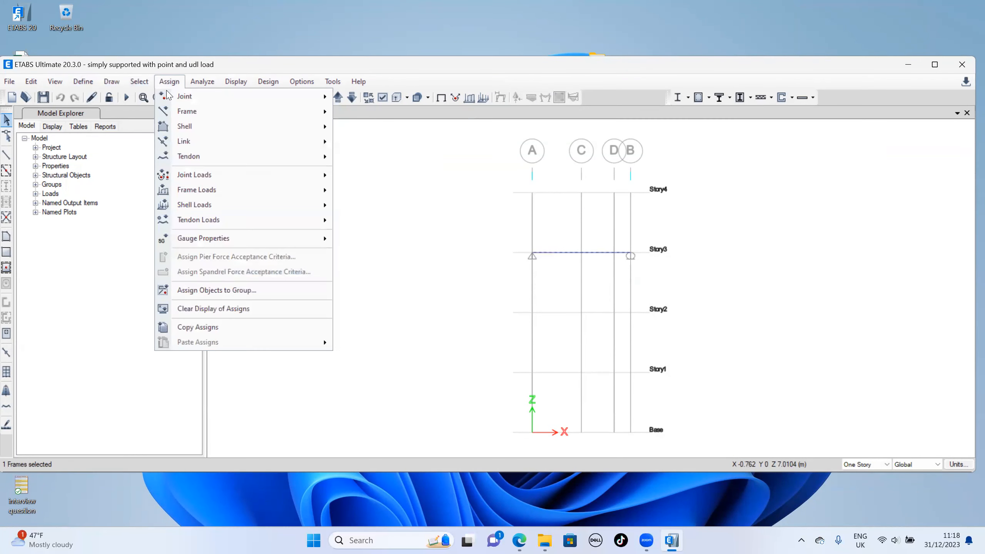
pyautogui.moveTo(204, 120)
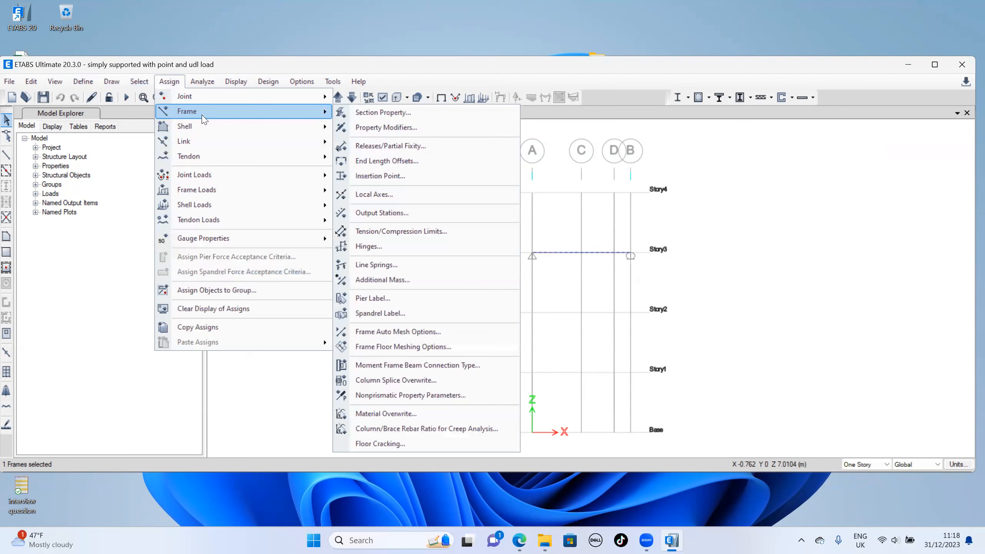
pyautogui.click(382, 127)
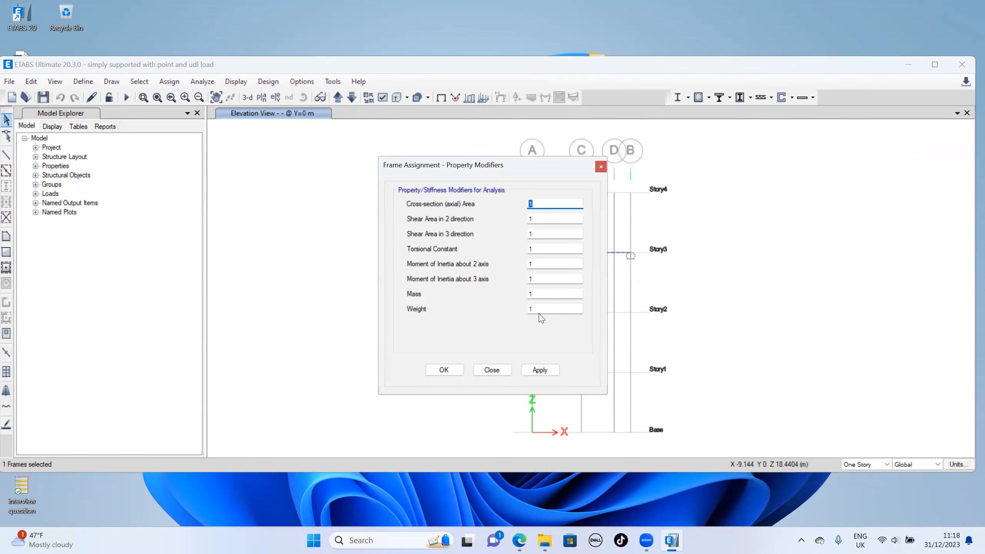
pyautogui.click(553, 292)
pyautogui.click(548, 307)
pyautogui.press('BackSpace')
pyautogui.click(539, 369)
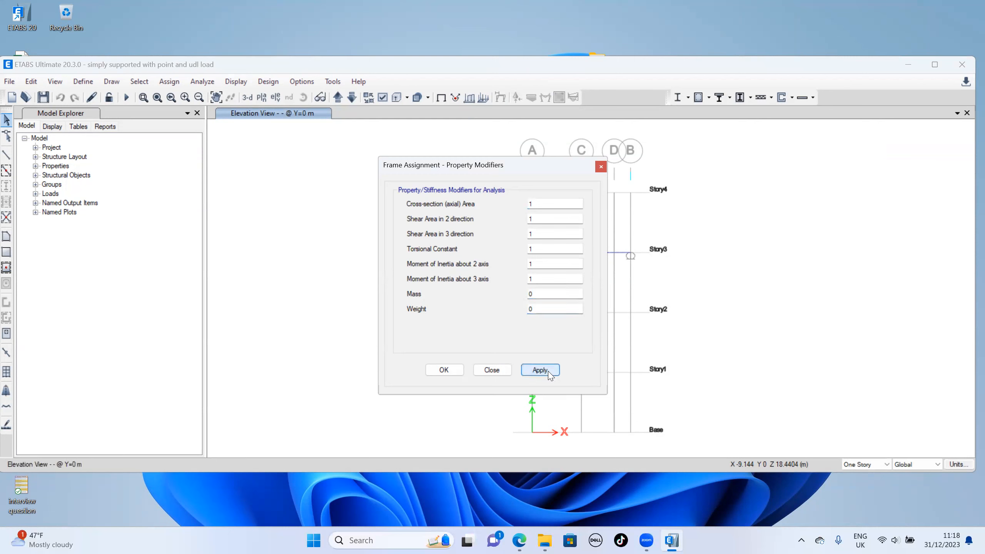
pyautogui.click(449, 374)
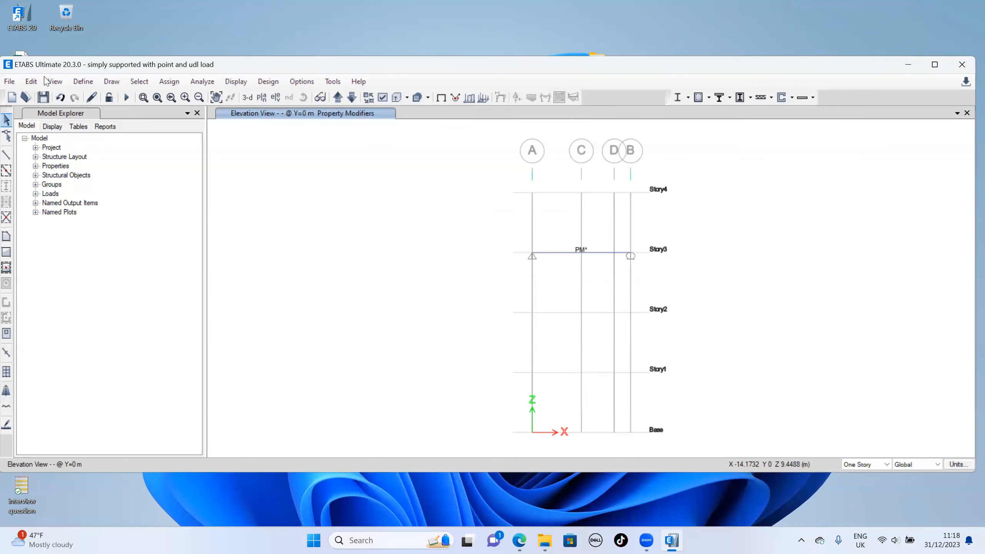
# Rerun the analysis and compare the Dead case point reactions, displayed as Fz arrows, with the support reactions in the reference diagram.
pyautogui.click(127, 98)
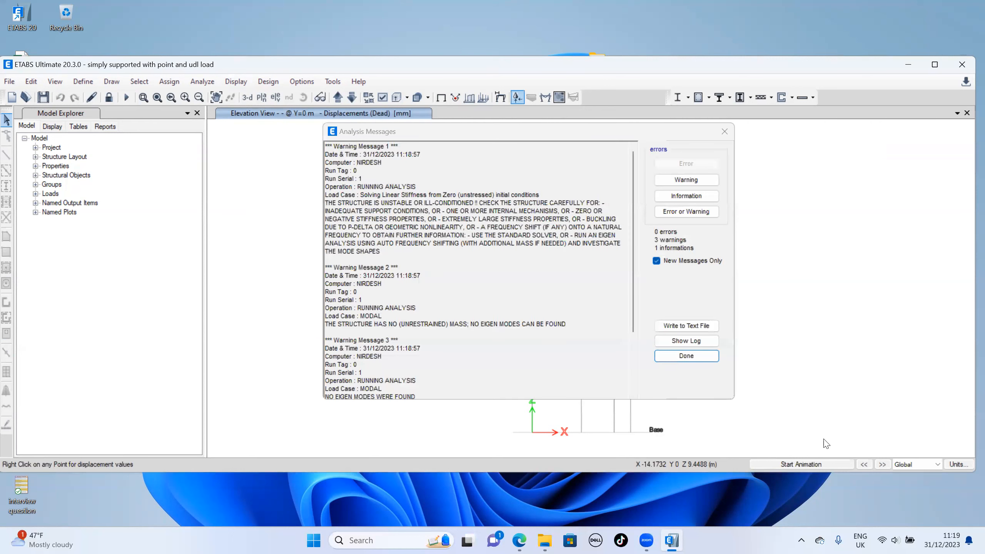
pyautogui.click(694, 356)
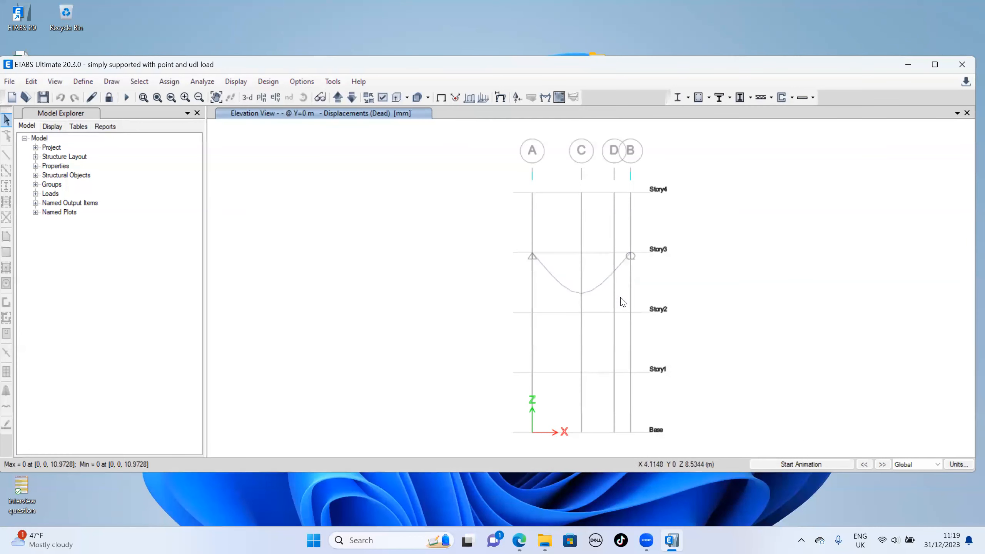
pyautogui.click(518, 98)
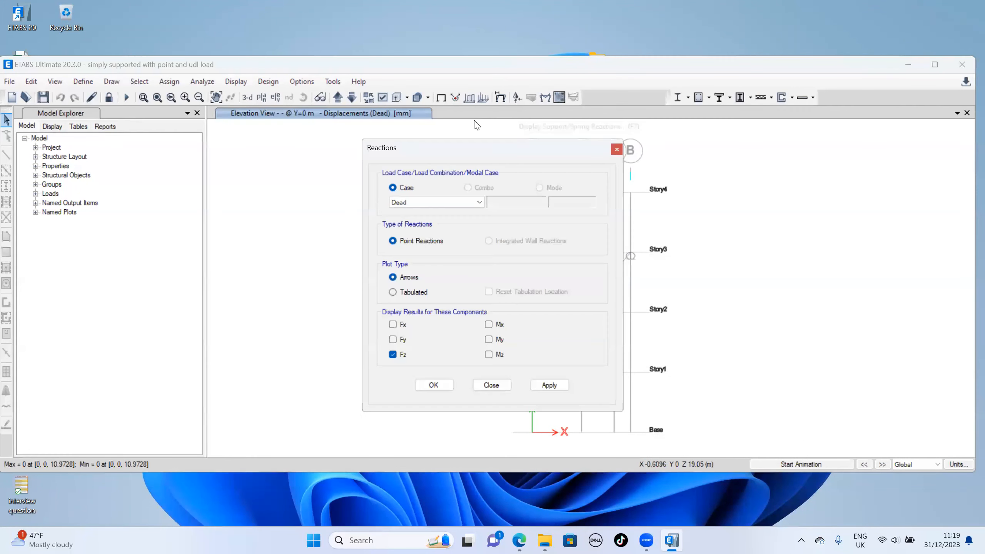
pyautogui.click(550, 385)
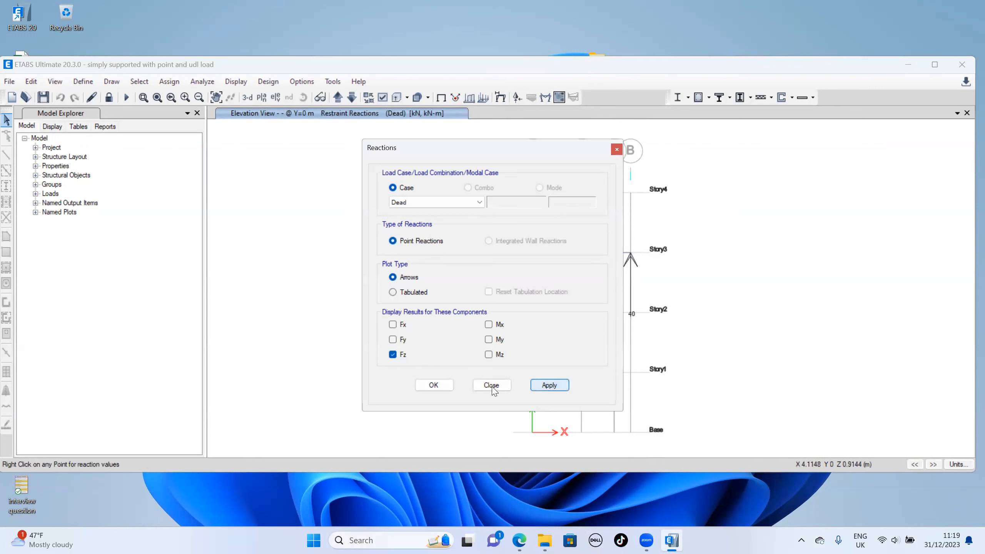
pyautogui.click(433, 384)
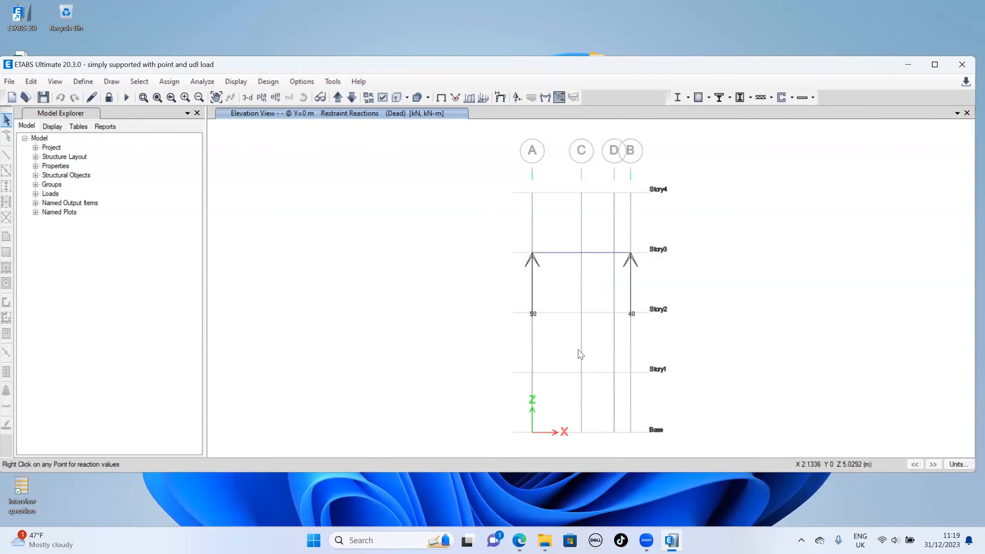
pyautogui.click(522, 540)
pyautogui.click(519, 540)
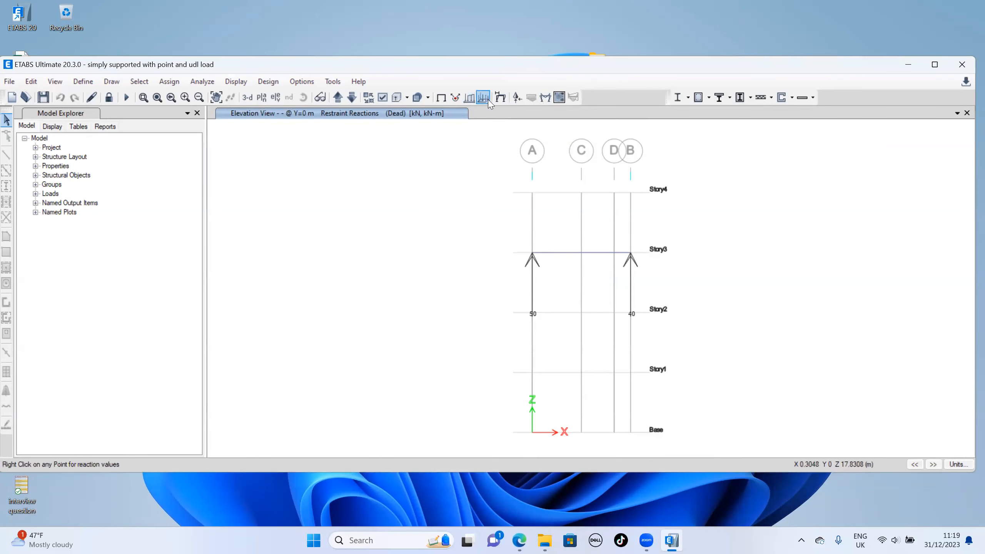
# Display the frames' filled Shear 2-2 diagram for the Dead case, with values shown at controlling stations.
pyautogui.click(546, 100)
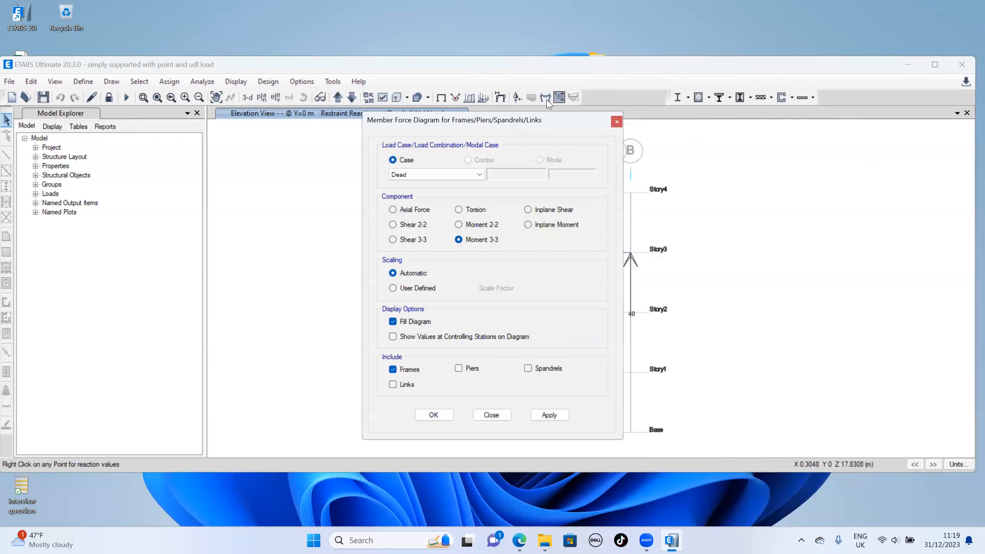
pyautogui.click(406, 225)
pyautogui.click(547, 414)
pyautogui.click(446, 414)
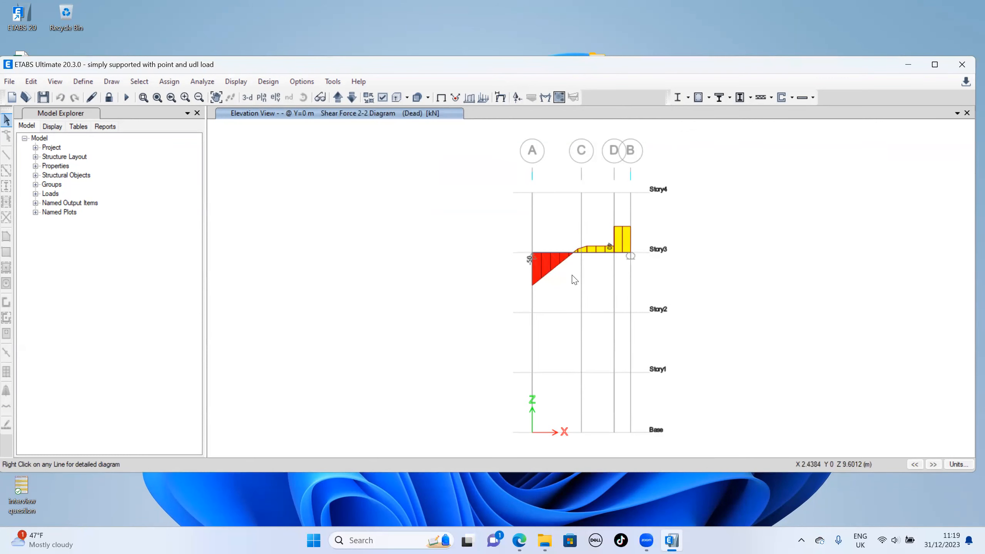
pyautogui.scroll(4, 574, 279)
pyautogui.scroll(-2, 575, 280)
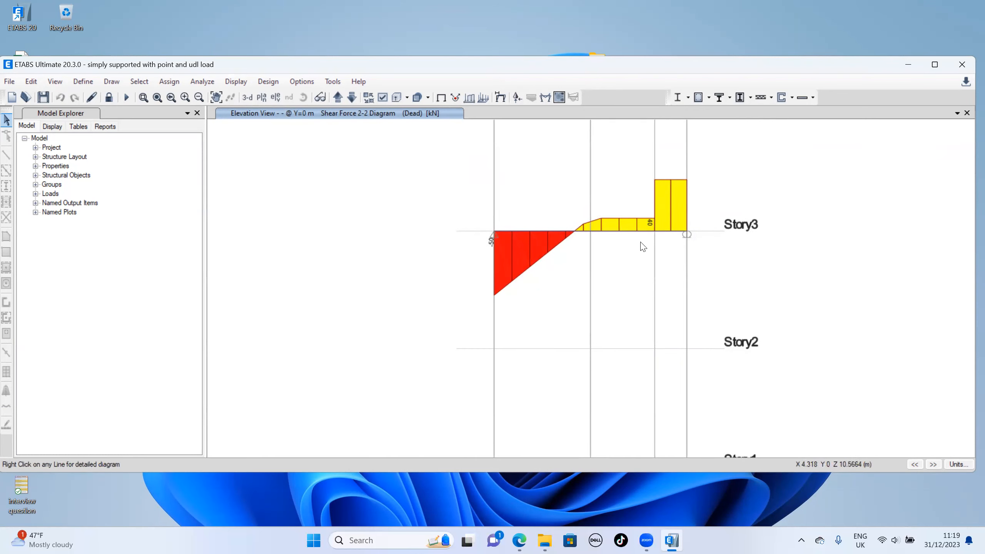
# Compare the Story3 beam's shear force diagram with the reference shear diagram in the browser.
pyautogui.click(519, 540)
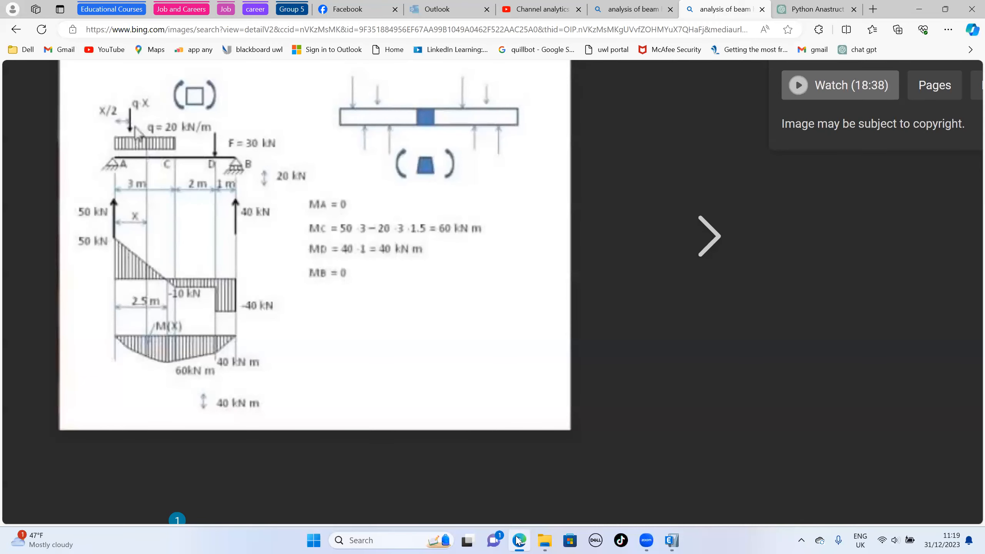
pyautogui.click(518, 539)
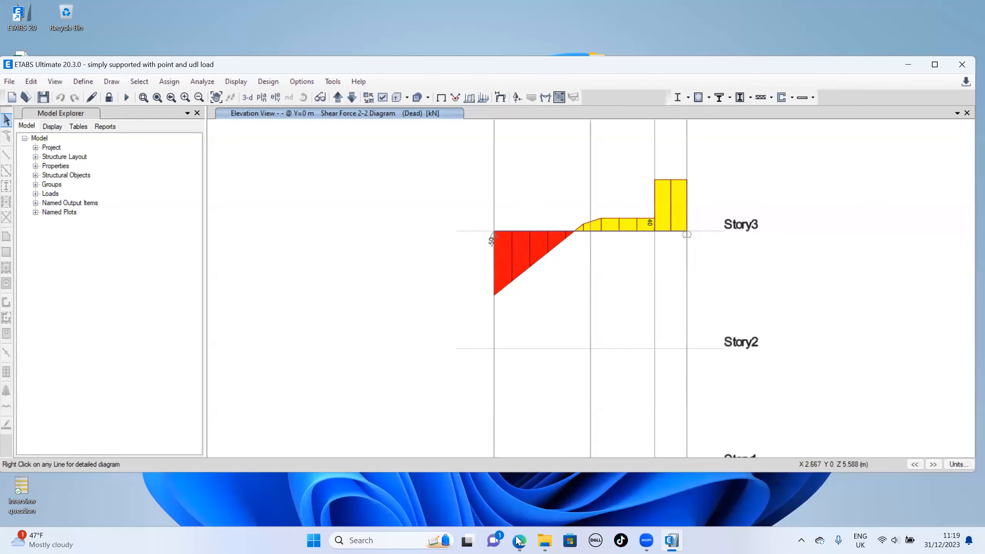
pyautogui.click(518, 539)
pyautogui.click(518, 539)
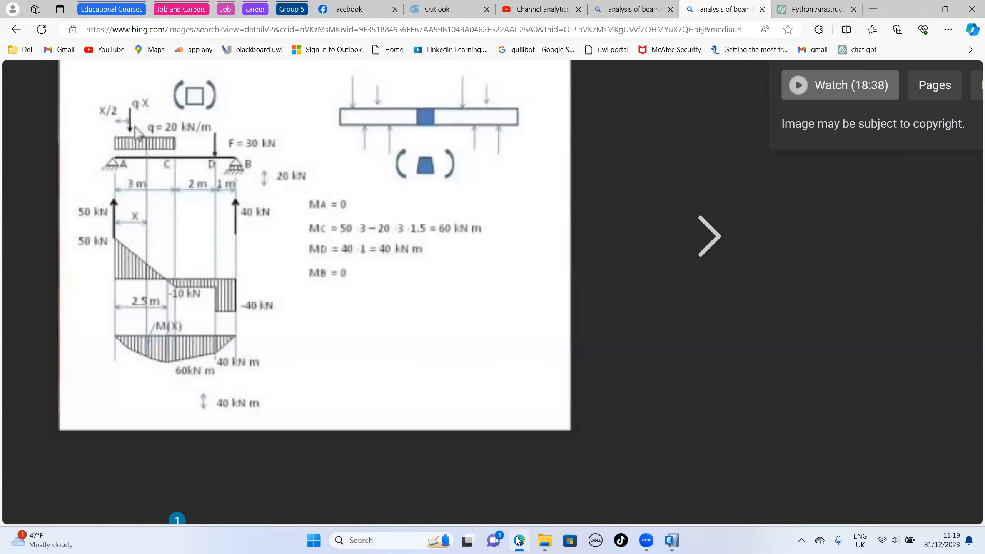
pyautogui.click(519, 539)
pyautogui.click(518, 540)
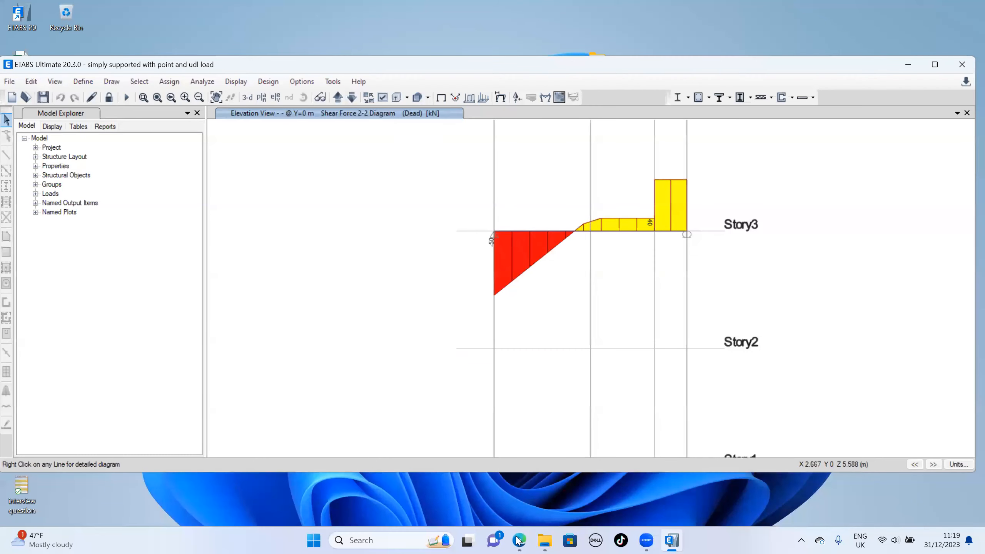
pyautogui.click(519, 540)
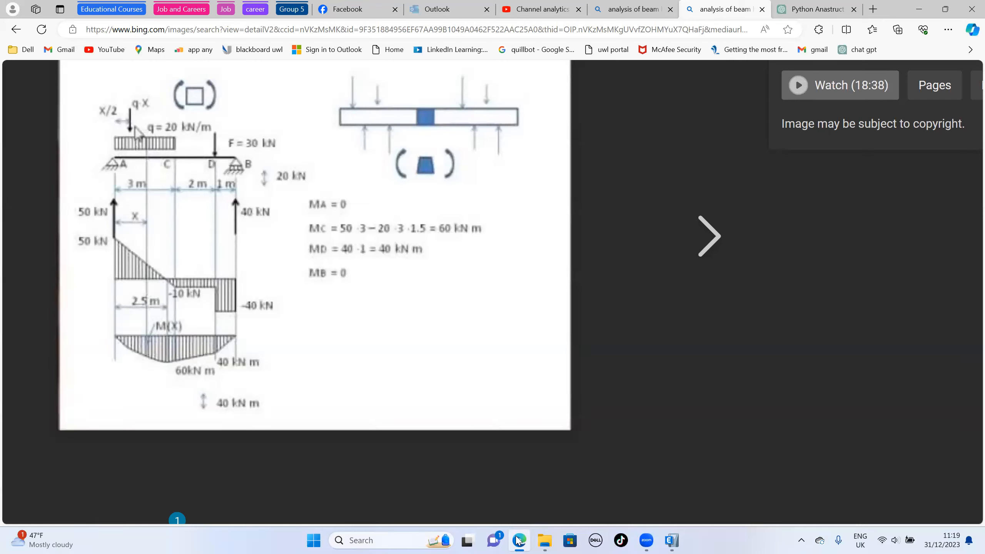
pyautogui.click(519, 540)
pyautogui.click(519, 540)
pyautogui.click(518, 540)
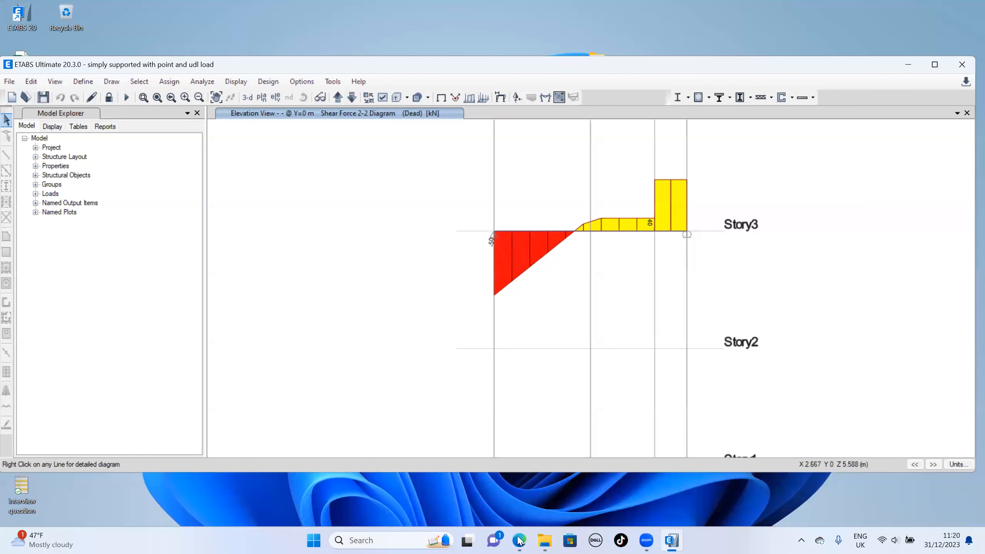
pyautogui.click(519, 540)
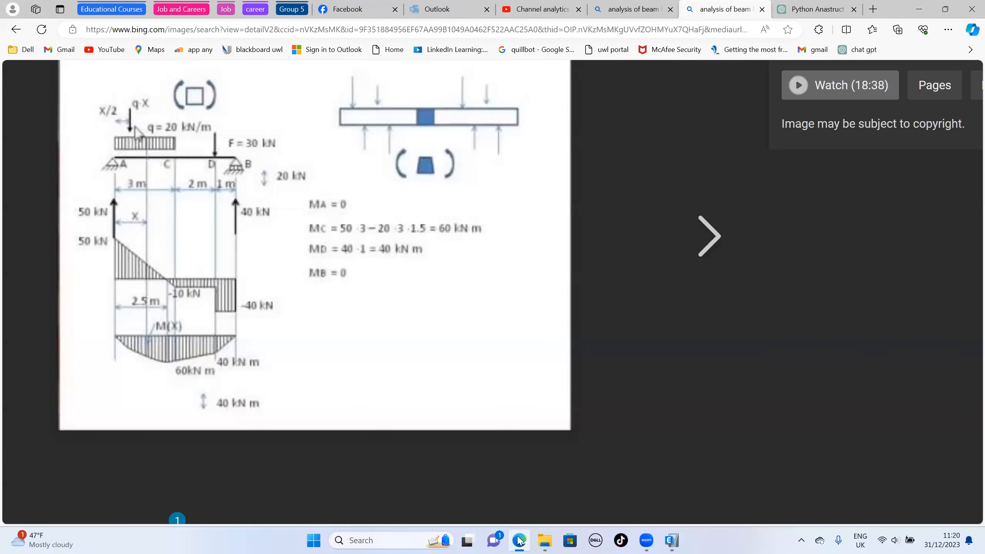
pyautogui.click(518, 540)
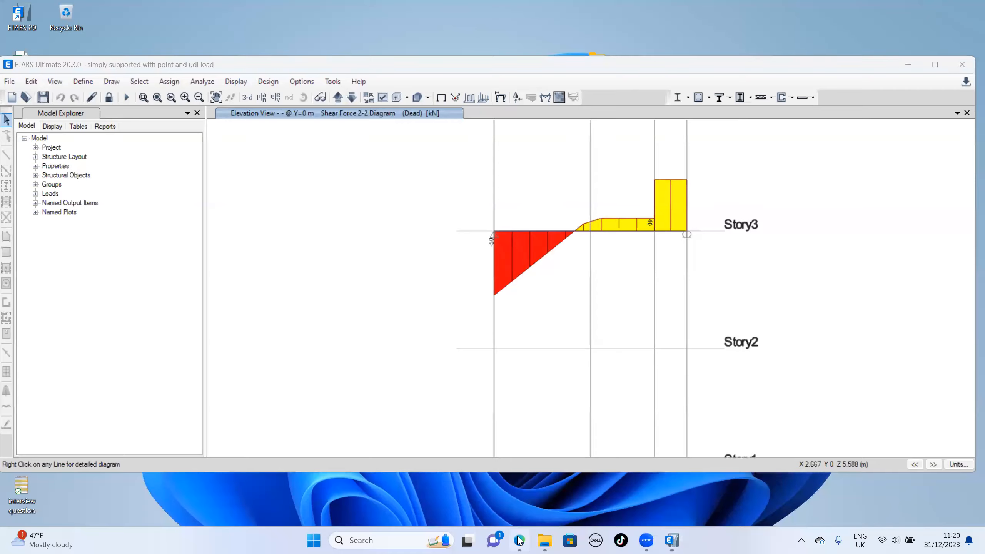
pyautogui.click(519, 540)
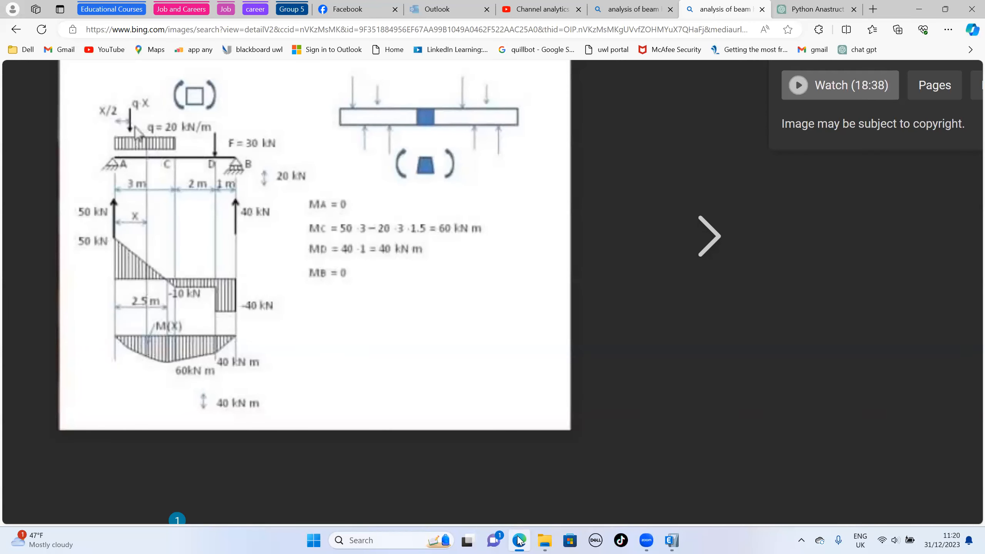
pyautogui.click(519, 540)
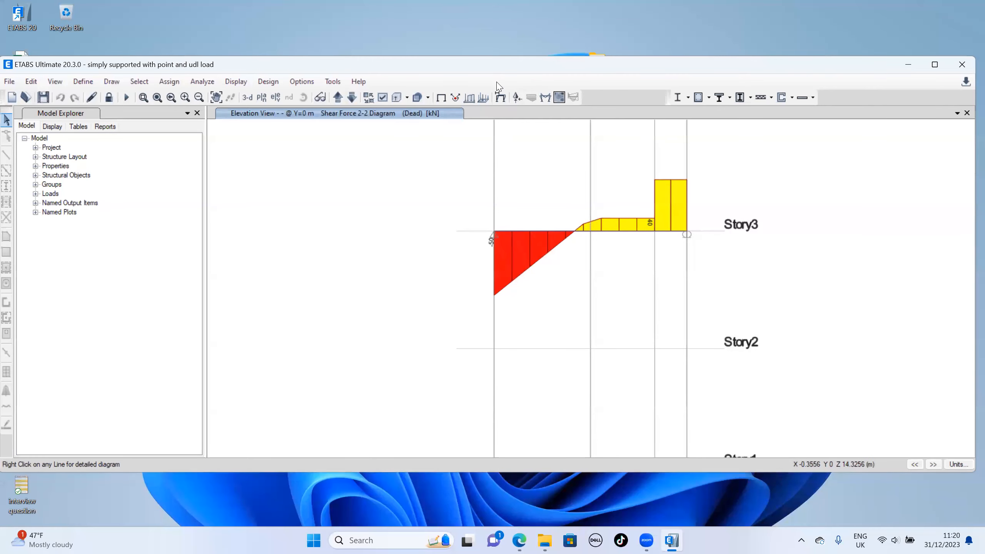
# Display the frames' Moment 3-3 diagram for the Dead case and compare it with the bending moment diagram in the browser reference.
pyautogui.click(545, 97)
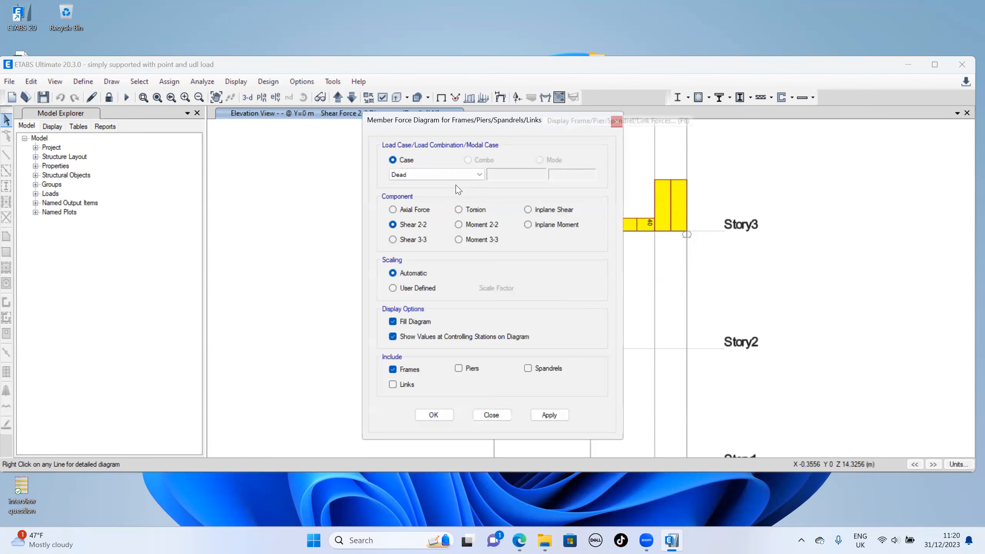
pyautogui.click(458, 240)
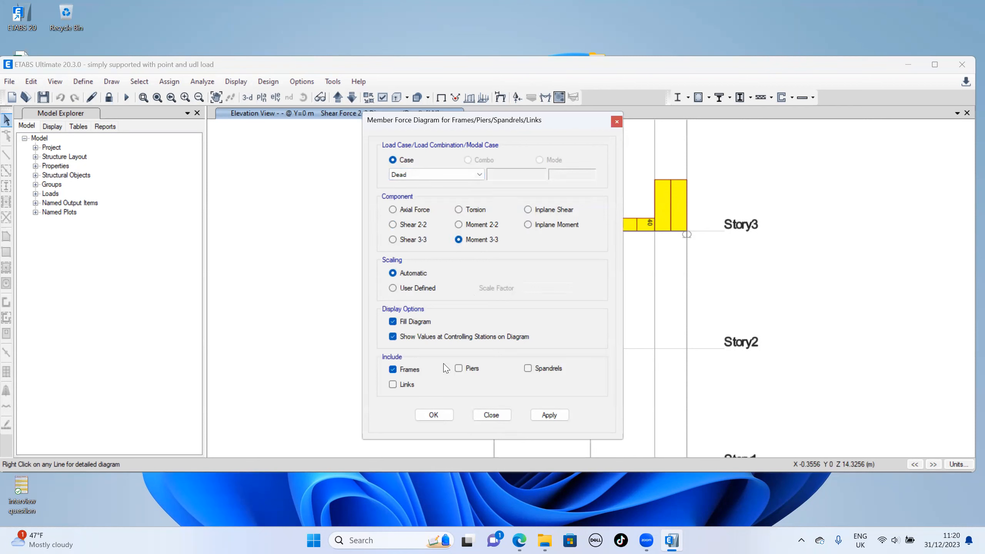
pyautogui.click(564, 415)
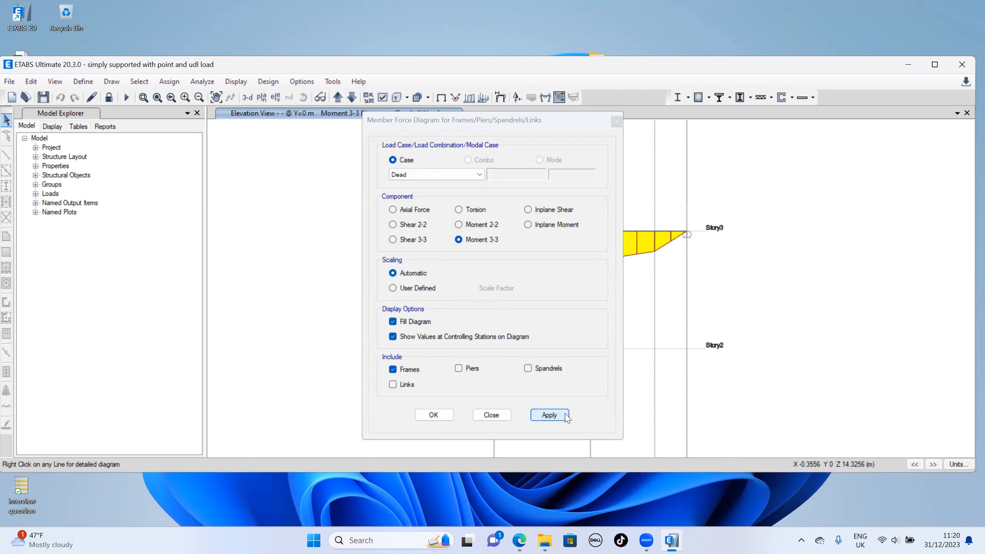
pyautogui.click(434, 415)
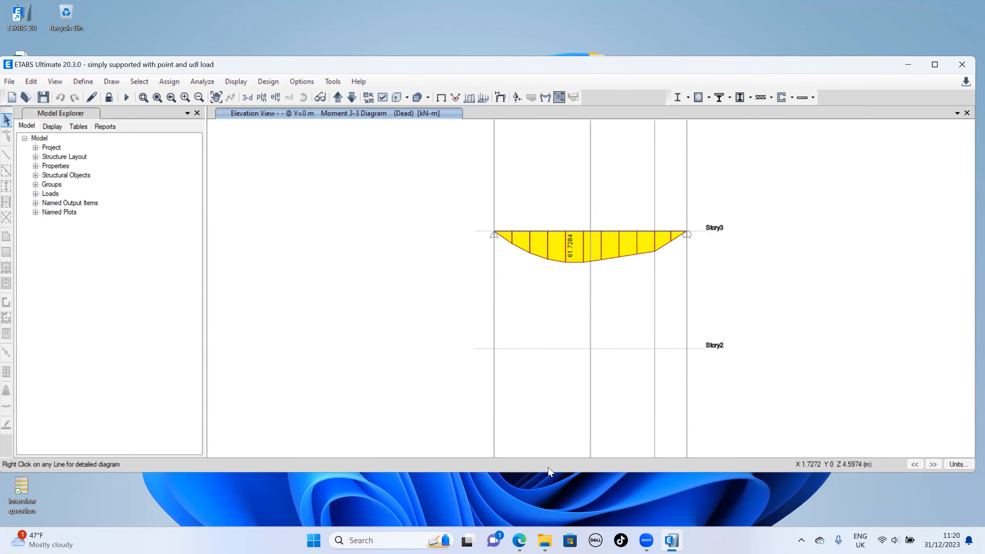
pyautogui.click(521, 540)
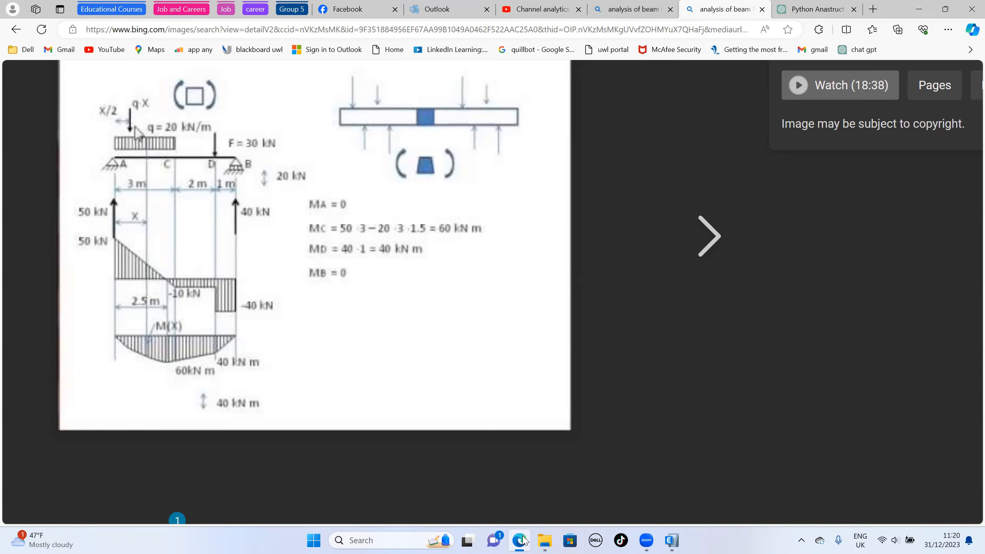
pyautogui.click(521, 541)
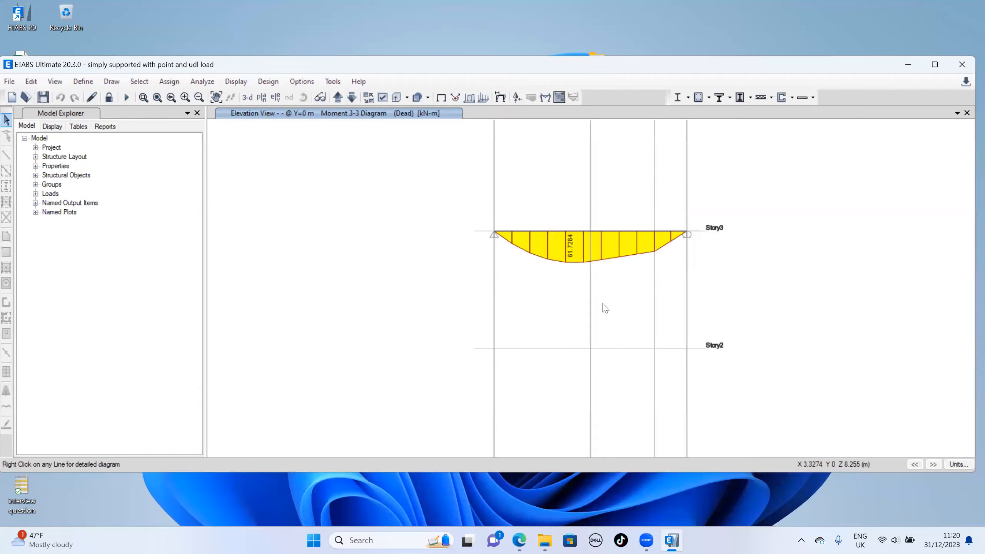
# Examine the Story3 beam's detailed load, shear, moment and deflection diagrams for the Dead case, and close them.
pyautogui.moveTo(579, 235)
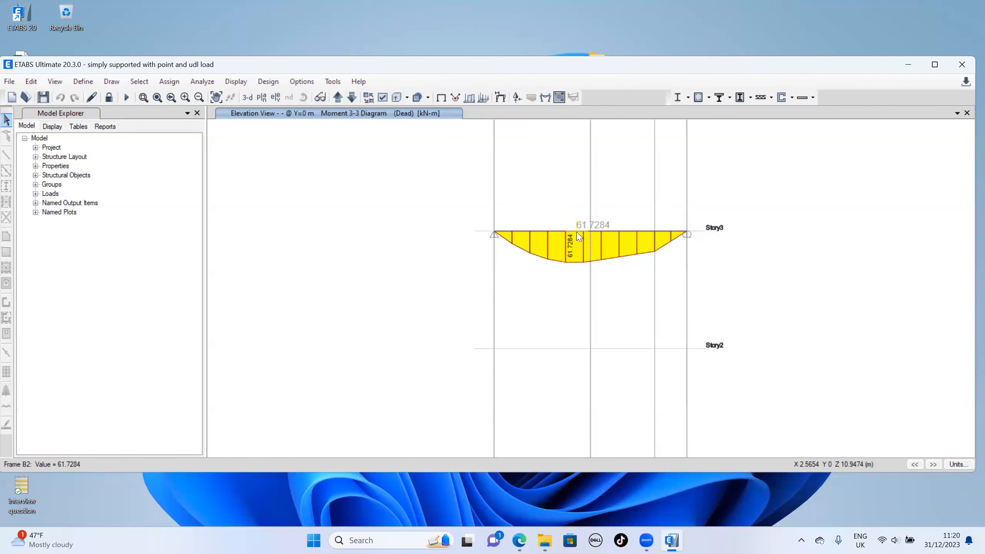
pyautogui.rightClick(578, 234)
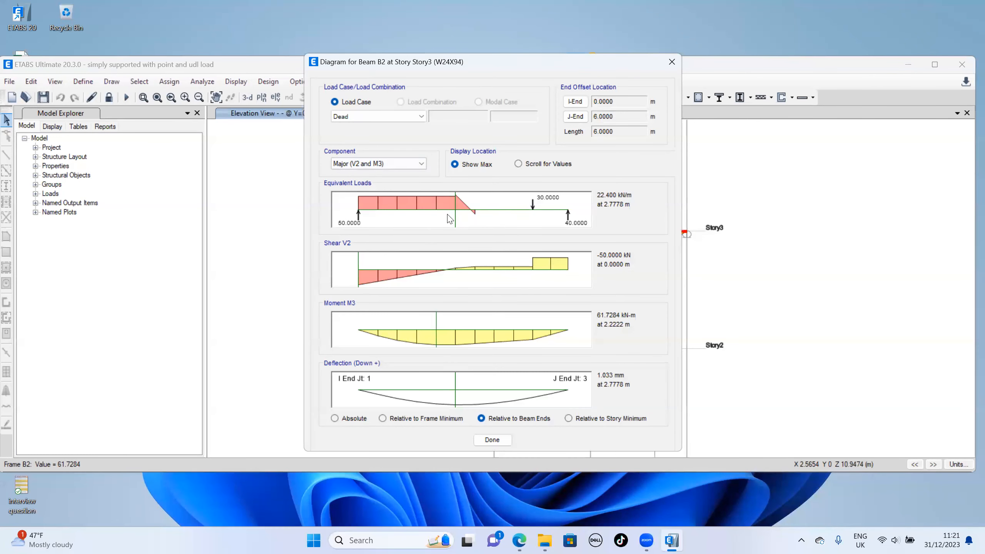
pyautogui.click(672, 62)
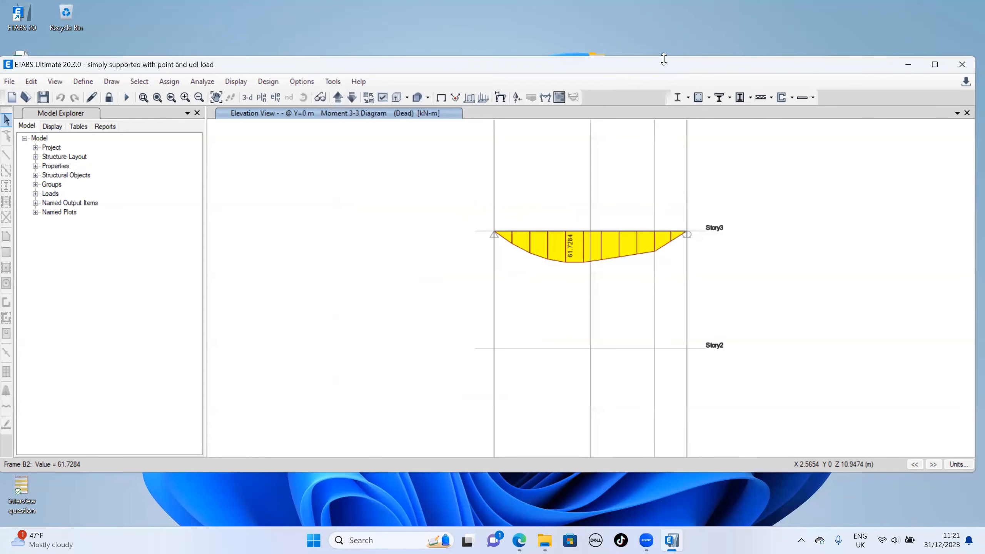
pyautogui.click(689, 20)
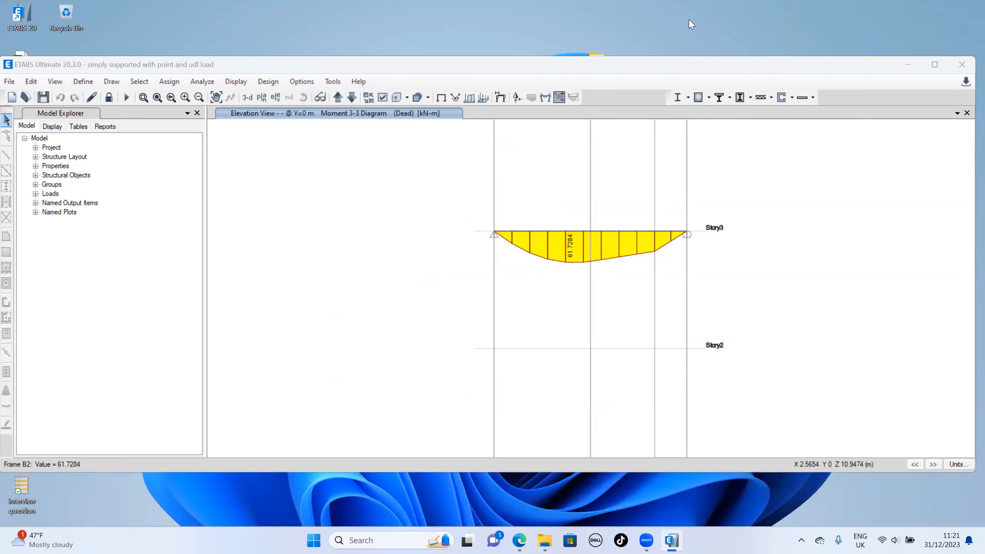